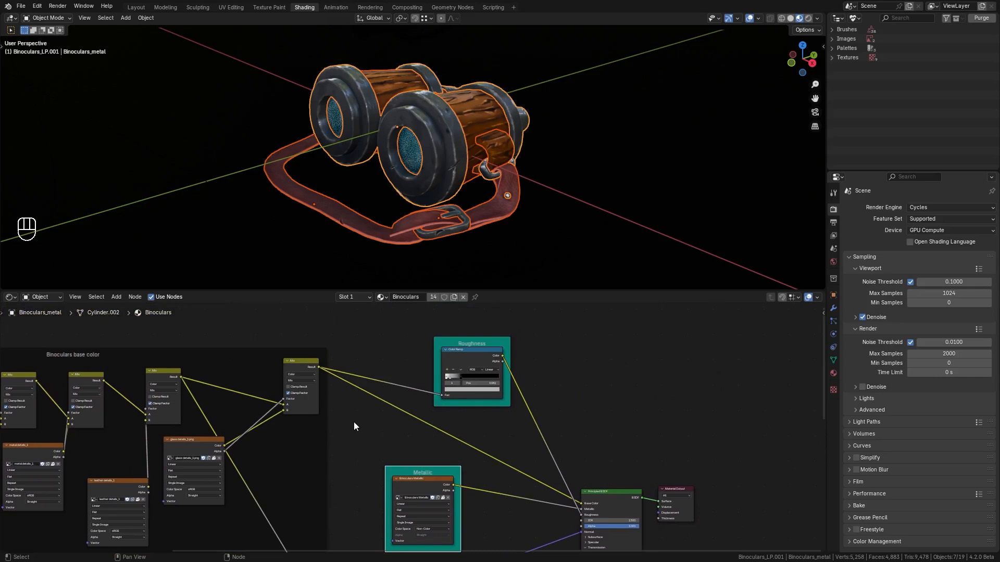
Reposition a Mix node inside the Binoculars base color frame.
middle_click_drag(643, 417, 619, 398)
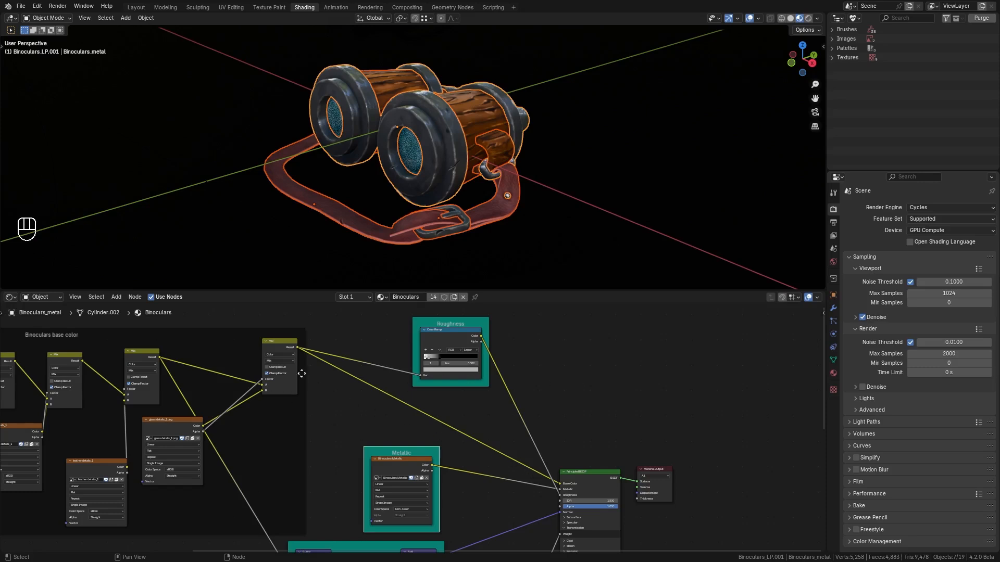
scroll(302, 373, "down", 2)
left_click(112, 348)
middle_click_drag(172, 353, 277, 359)
key("g")
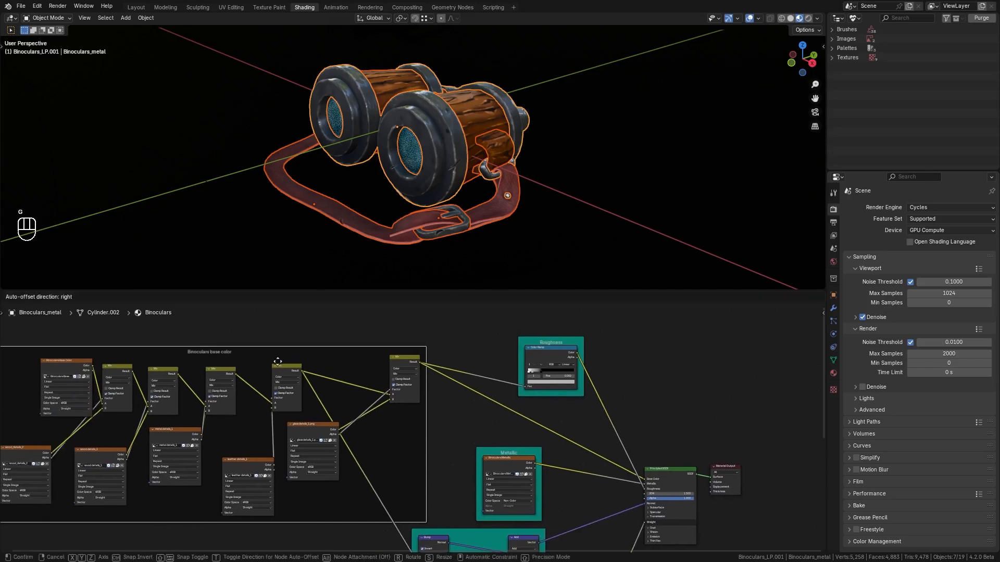
left_click(276, 361)
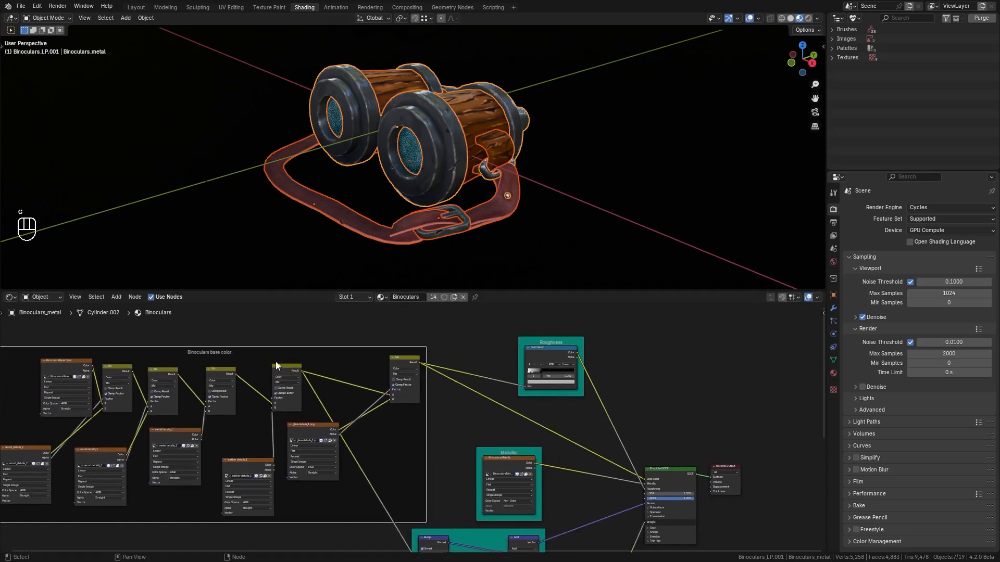
middle_click_drag(573, 462, 538, 463)
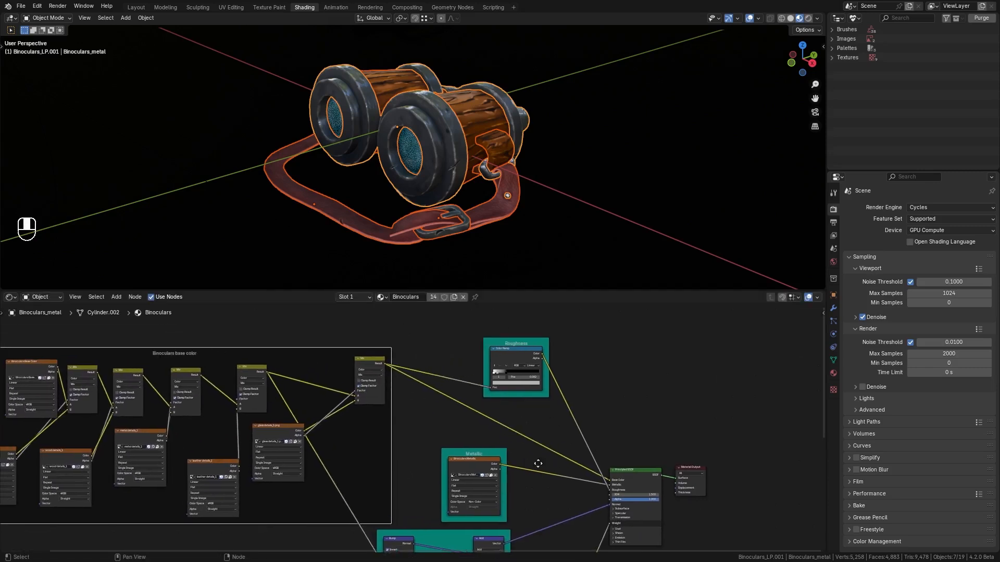
scroll(537, 462, "up", 2)
scroll(457, 333, "up", 2)
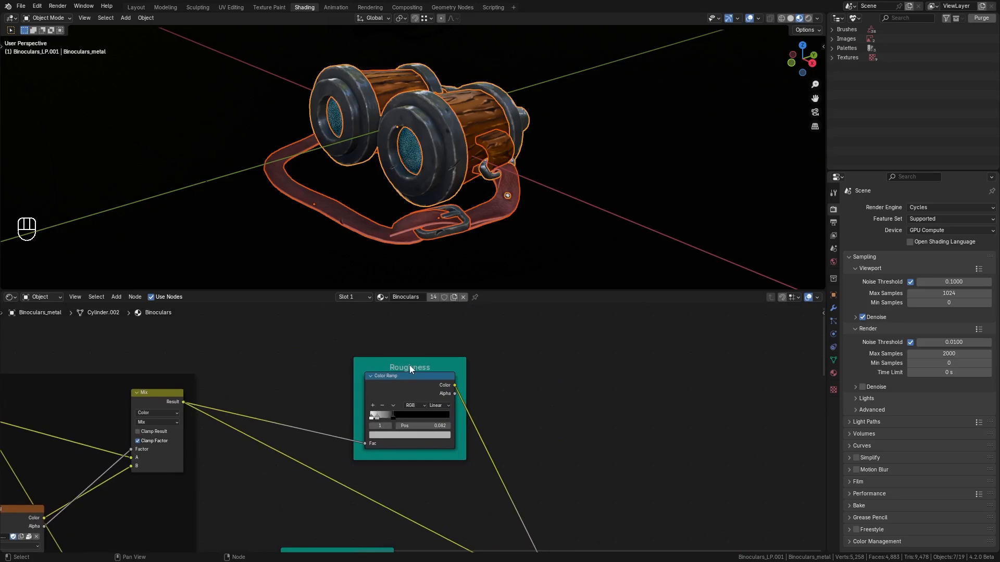
left_click(410, 375)
key("g")
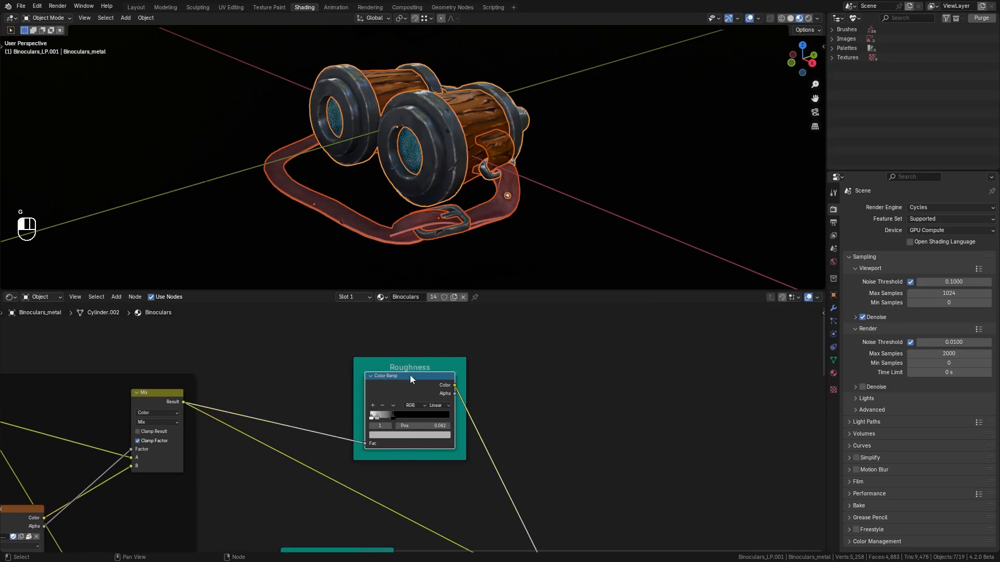
key("g")
right_click(422, 351)
scroll(471, 457, "down", 3)
middle_click_drag(471, 457, 438, 506)
left_click(334, 449)
key("g")
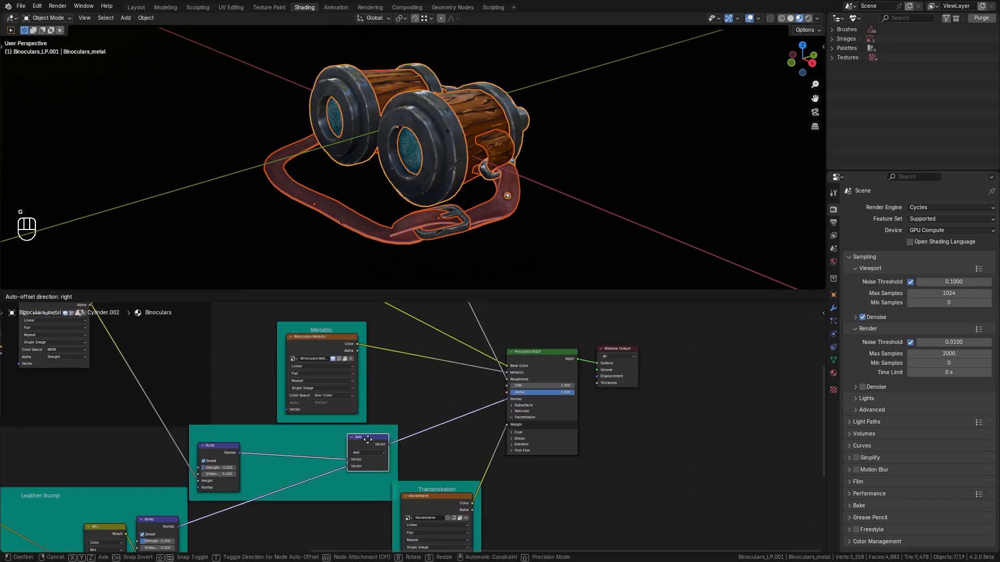
right_click(356, 473)
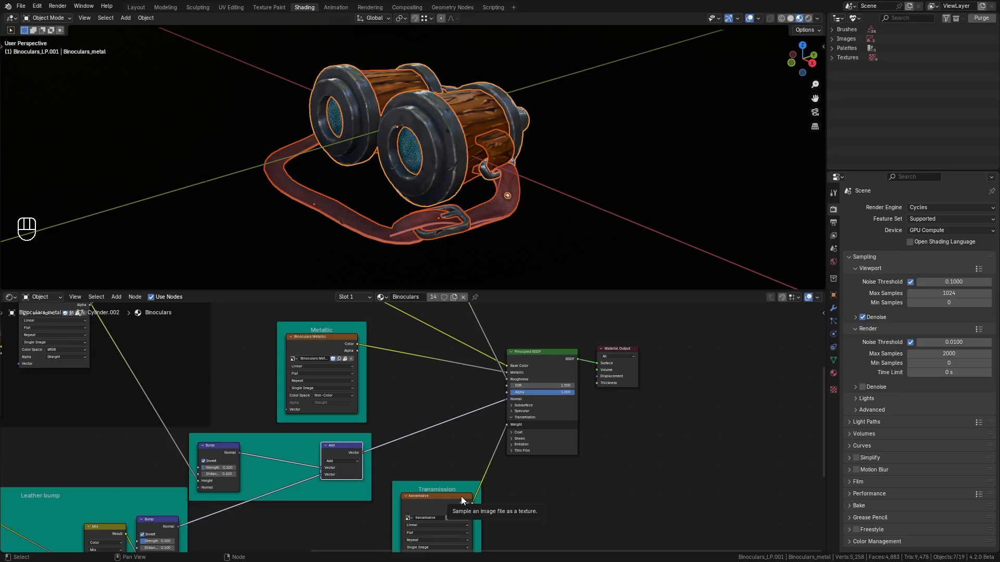
Preview the final base color Mix node's output in the viewport, then restore the Principled BSDF output.
middle_click_drag(674, 381, 647, 436)
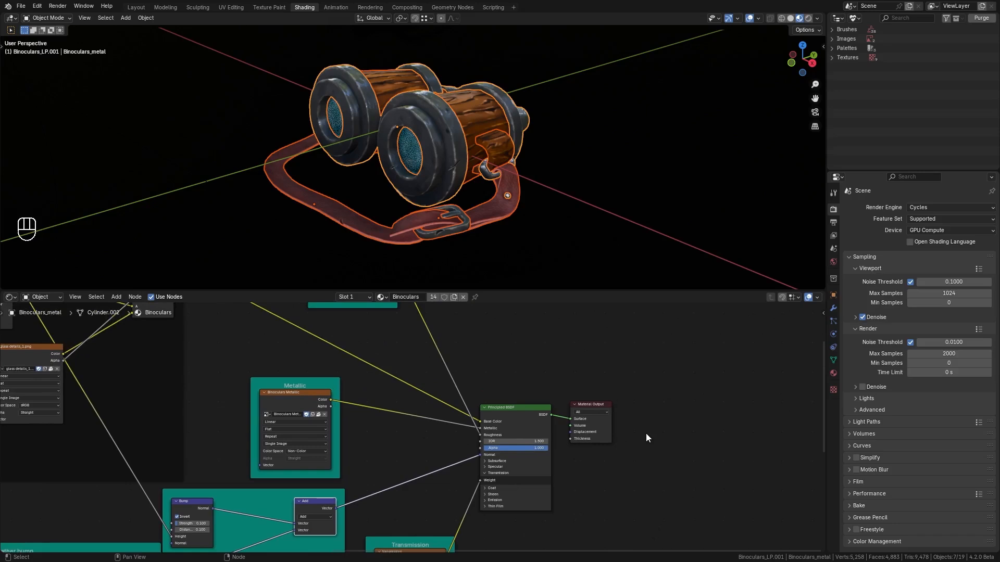
middle_click_drag(655, 424, 526, 514)
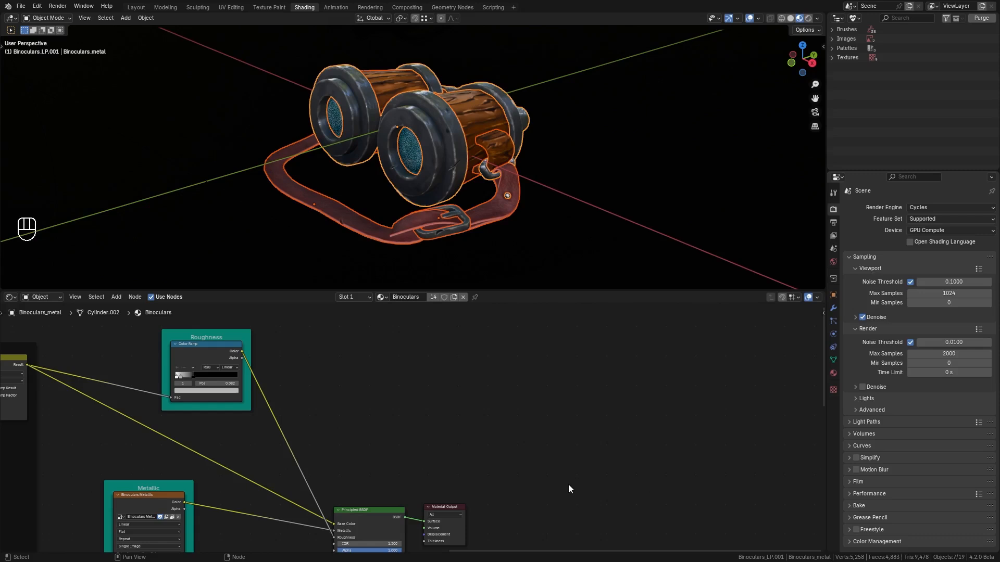
middle_click_drag(358, 486, 557, 468)
scroll(250, 460, "down", 2)
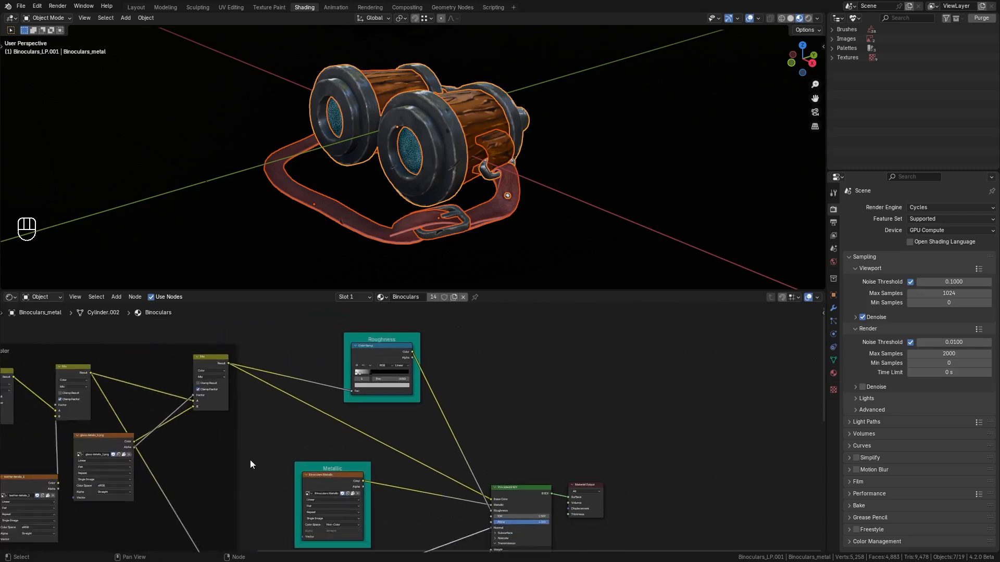
left_click(214, 357, "ctrl+shift")
middle_click_drag(447, 249, 462, 359)
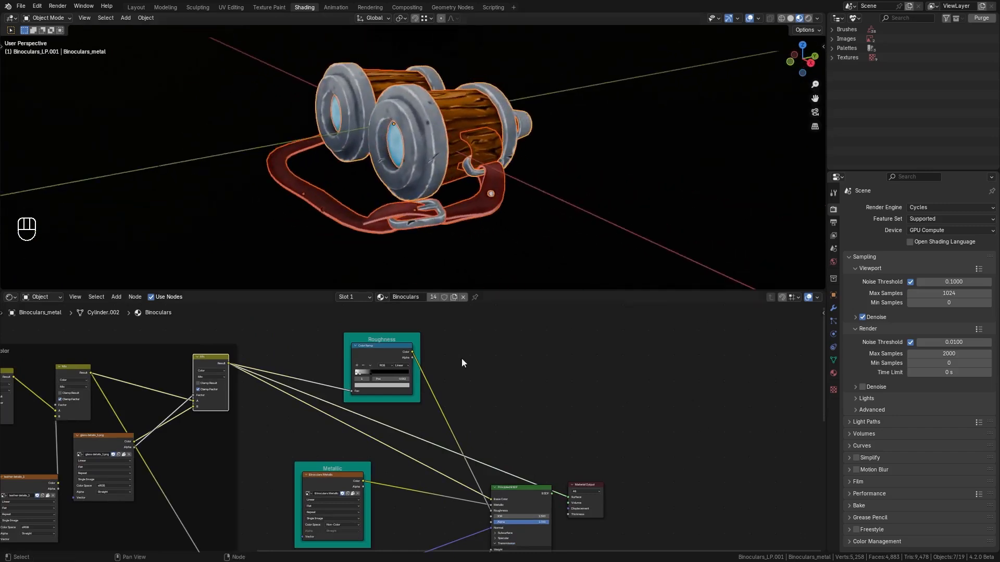
left_click(523, 490, "ctrl+shift")
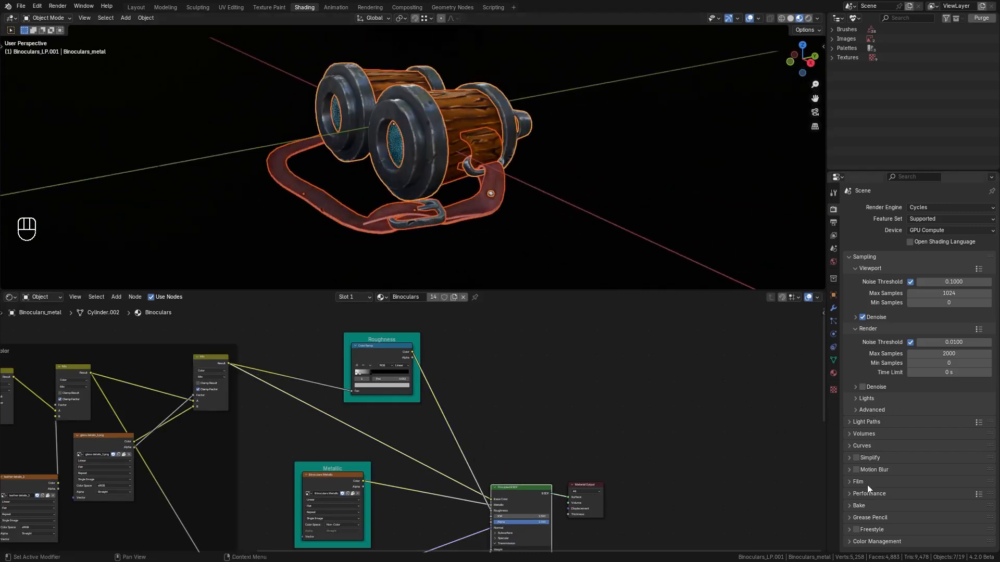
Expand the Bake settings in the render properties.
left_click(859, 506)
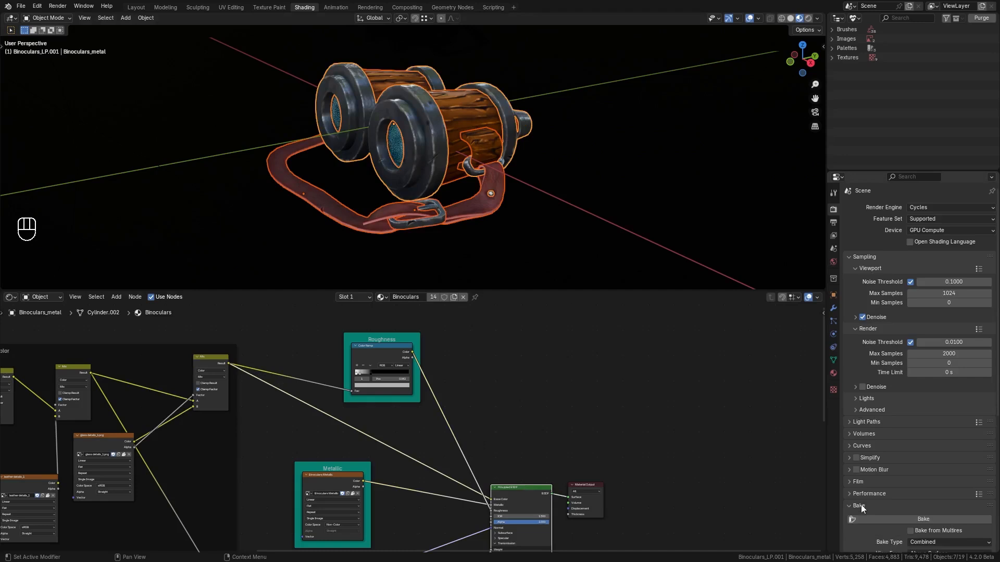
scroll(861, 505, "down", 5)
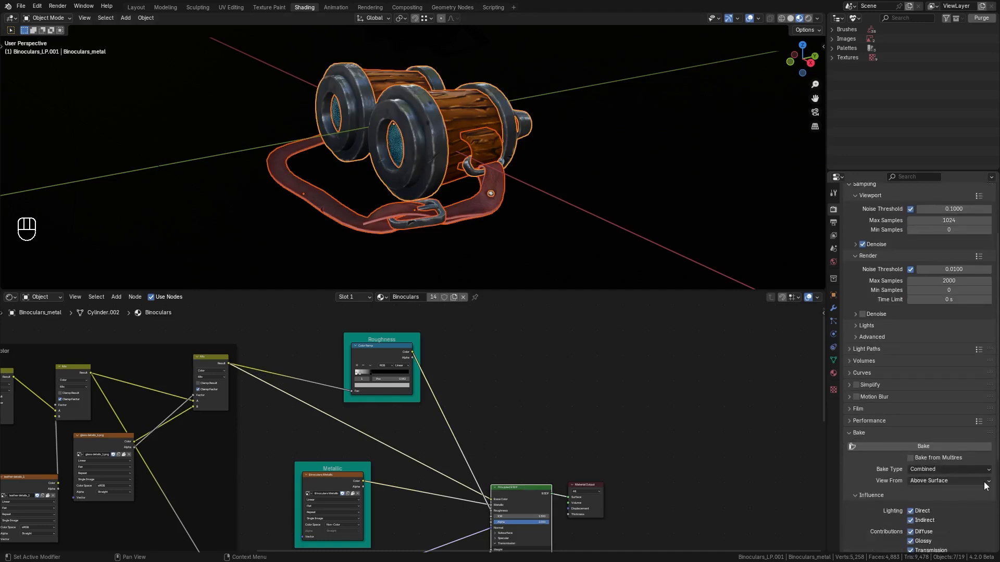
scroll(983, 486, "down", 2)
scroll(916, 479, "down", 3)
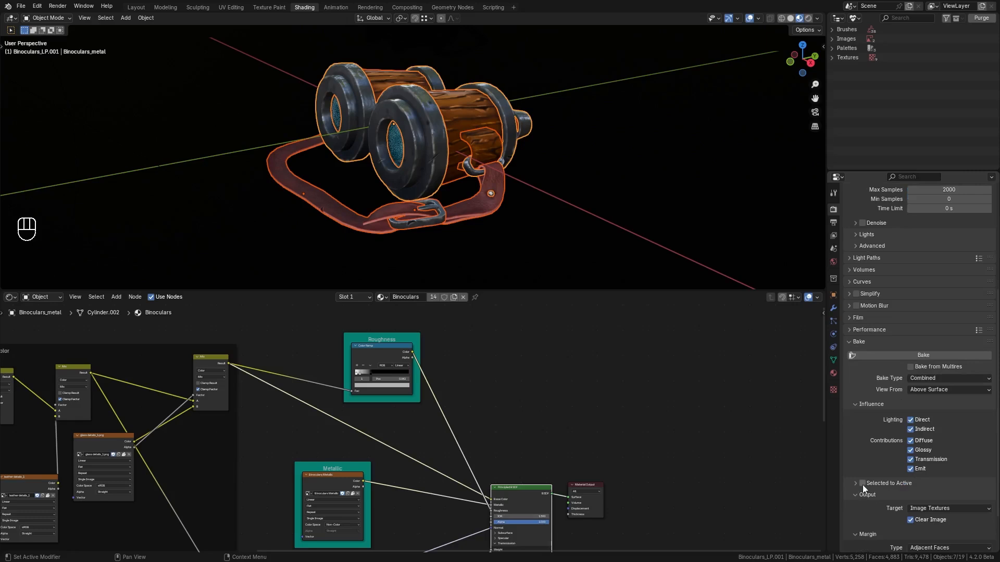
left_click(862, 484)
left_click(855, 484)
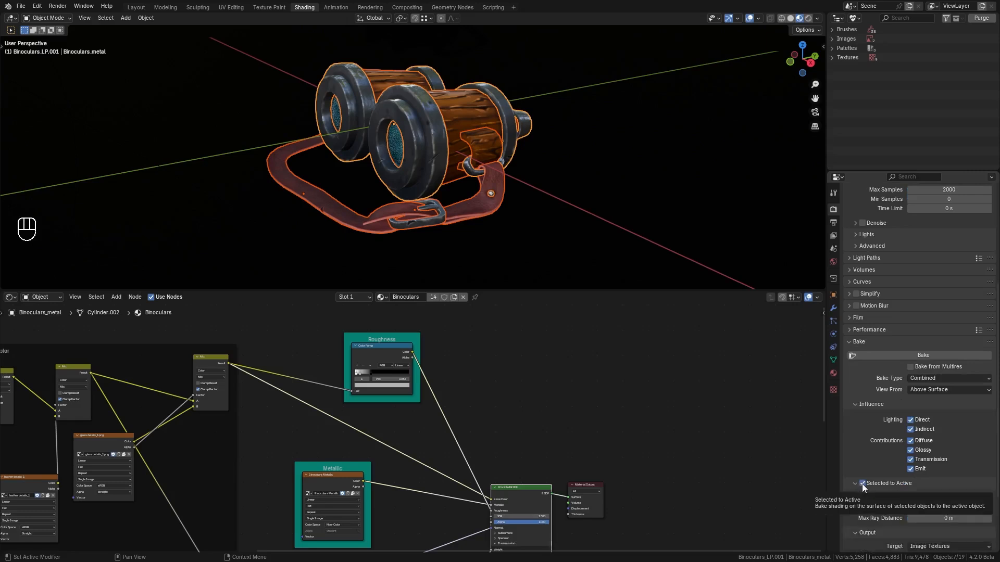
left_click(862, 483)
left_click(854, 484)
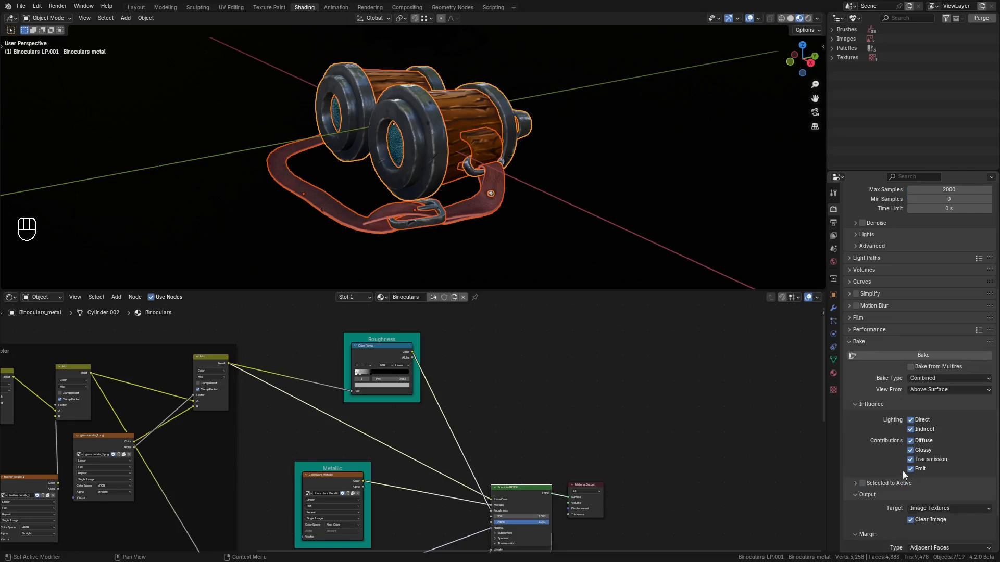
Set the bake margin size to 4 px.
scroll(932, 469, "up", 2)
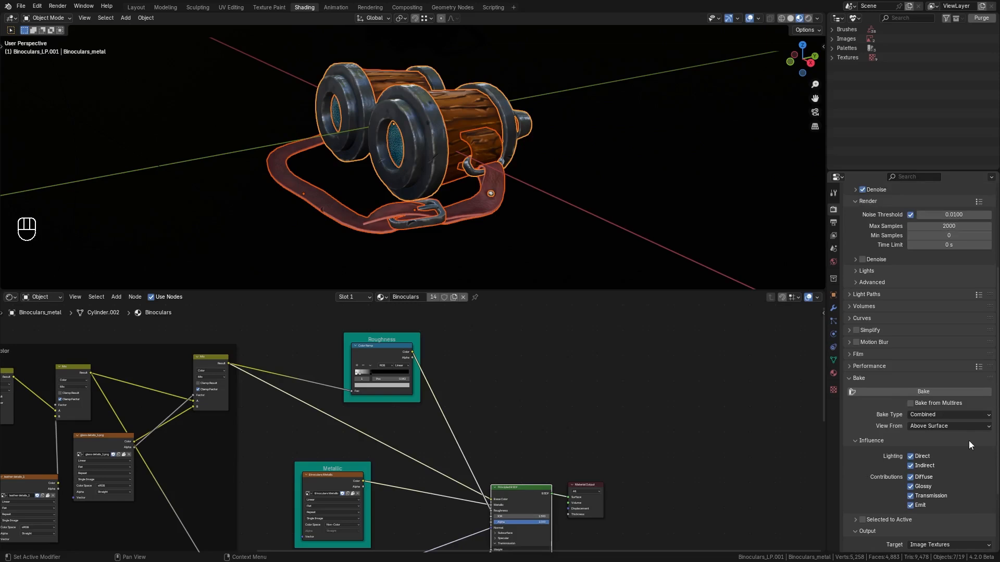
left_click(989, 415)
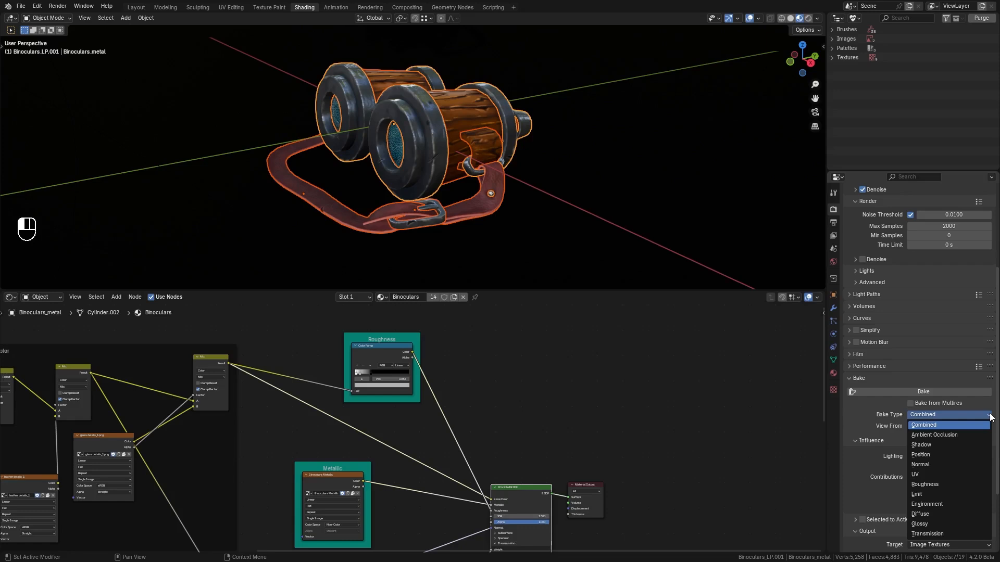
scroll(869, 471, "down", 4)
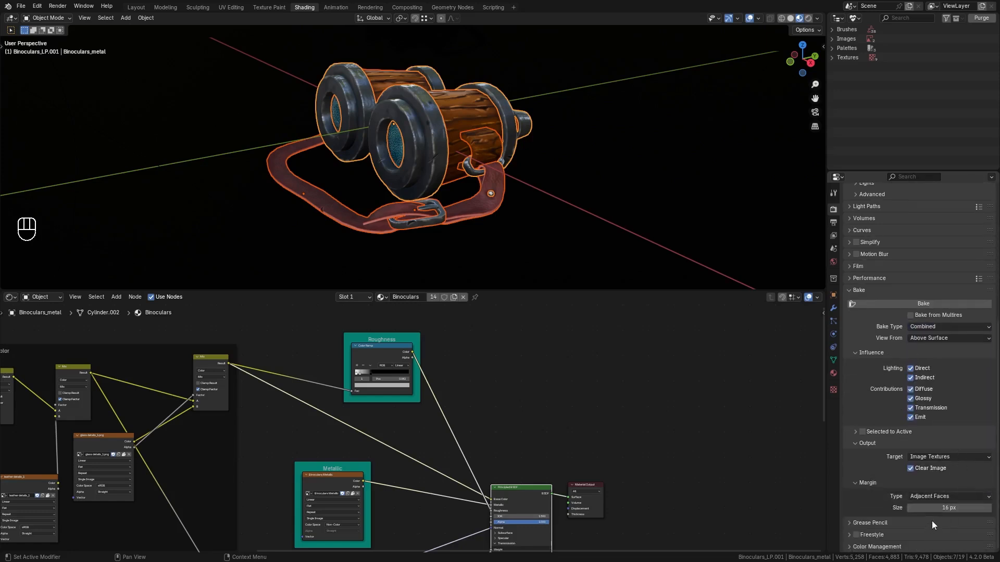
left_click(942, 508)
type("4")
key("Return")
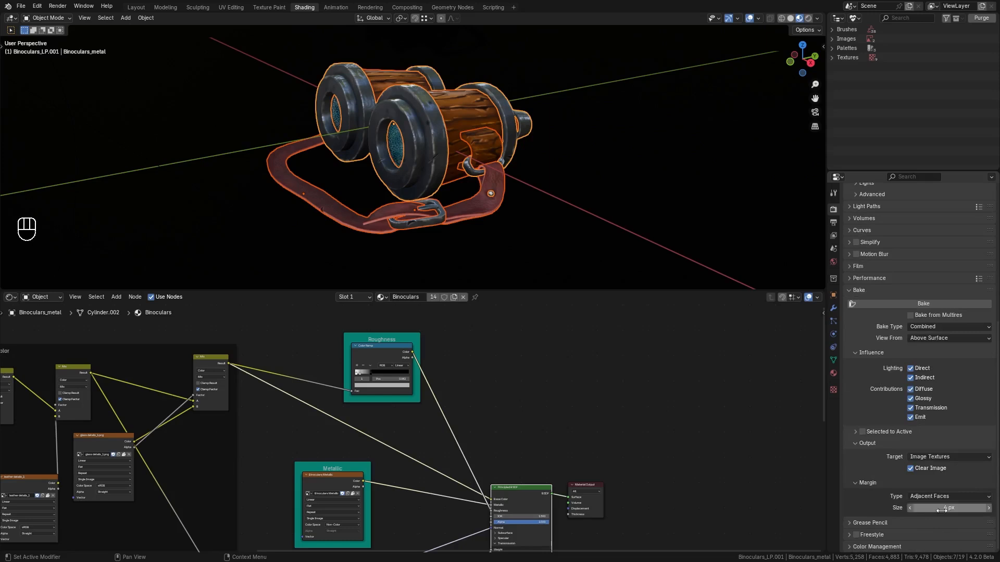
Set the bake type to Diffuse with only the Color contribution enabled.
middle_click_drag(698, 532, 631, 474)
middle_click_drag(683, 420, 644, 436)
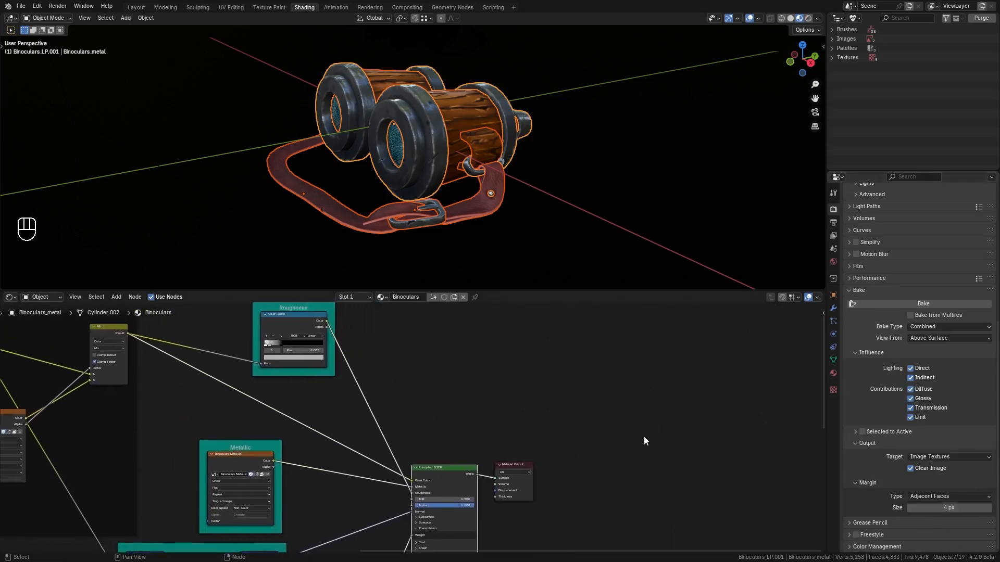
scroll(928, 470, "up", 3)
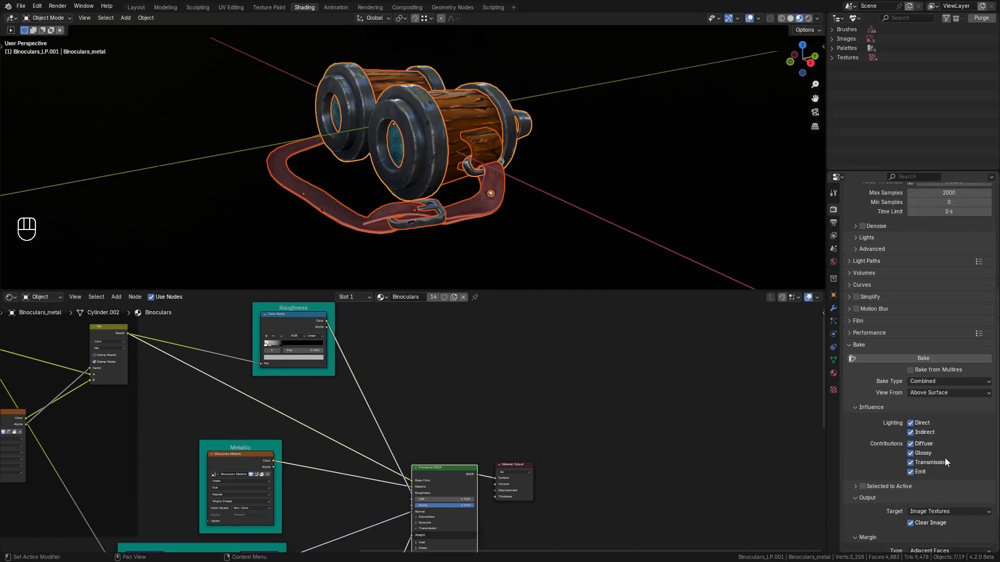
scroll(943, 458, "up", 1)
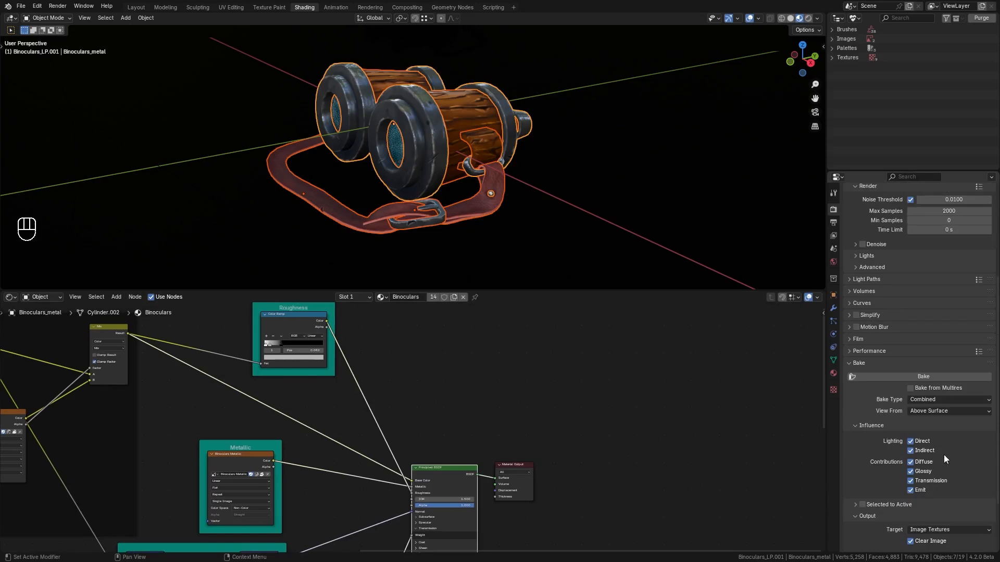
left_click(987, 400)
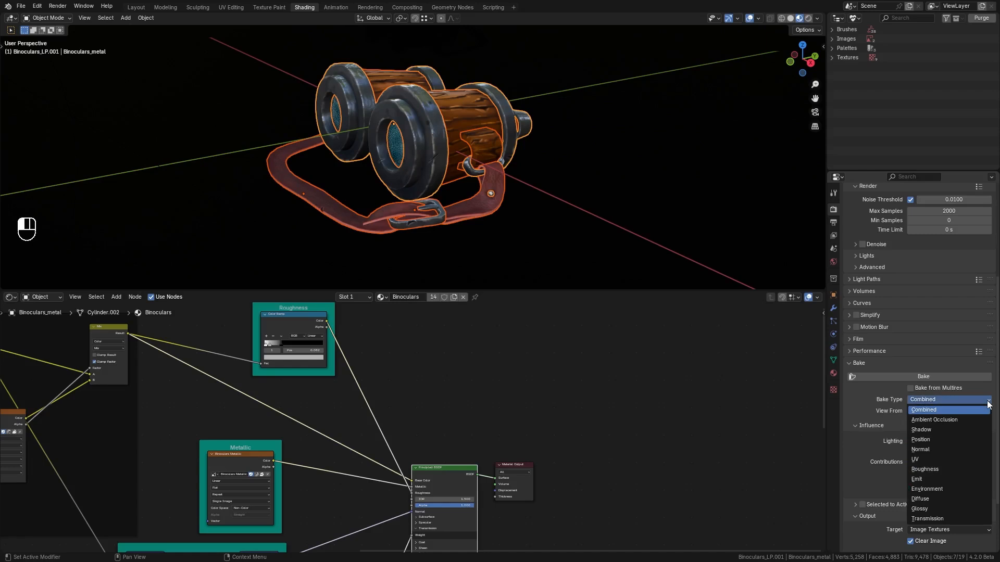
left_click(947, 498)
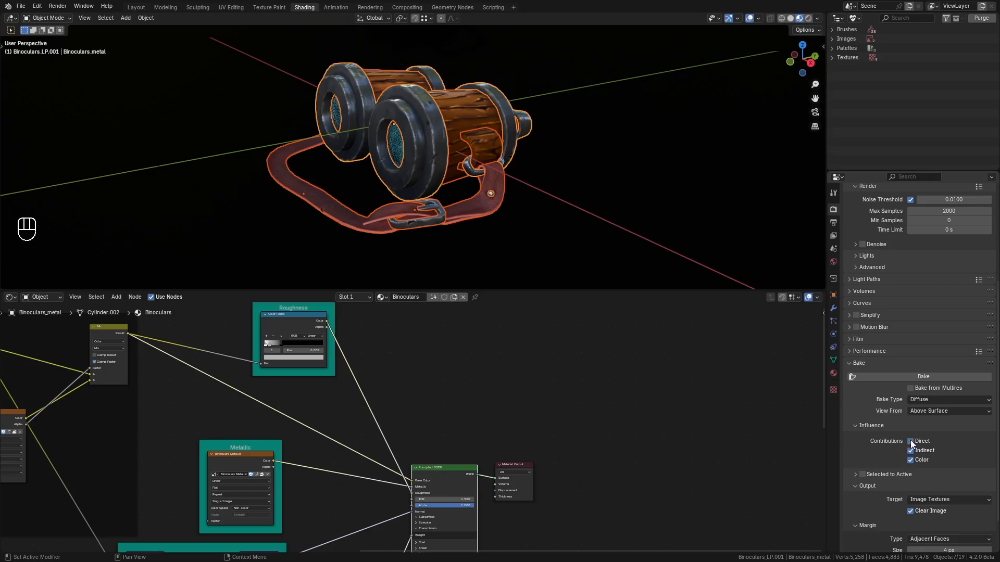
left_click_drag(910, 441, 910, 450)
Add an Image Texture node above the Principled BSDF.
middle_click_drag(547, 500, 606, 440)
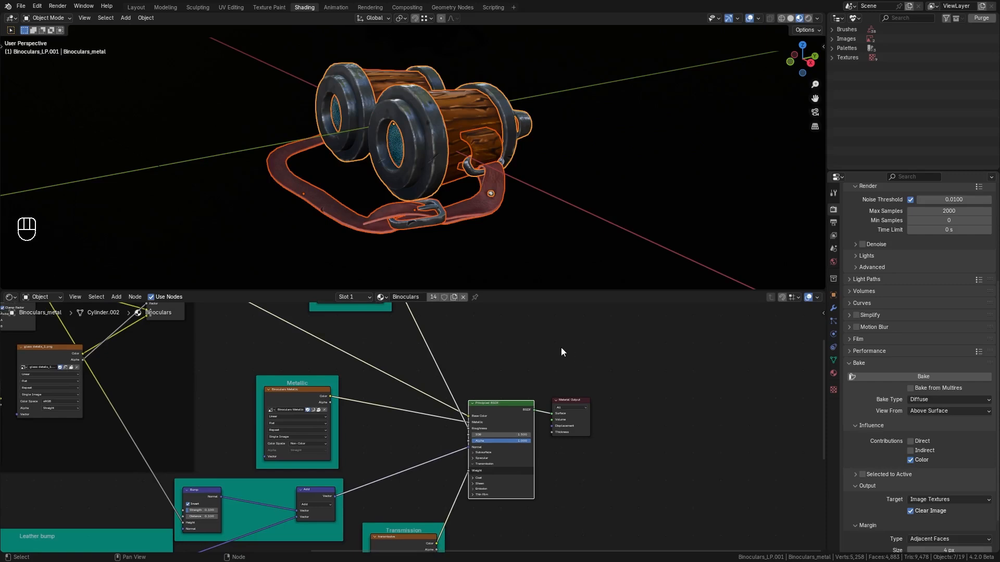
middle_click_drag(561, 347, 555, 362)
left_click(494, 365)
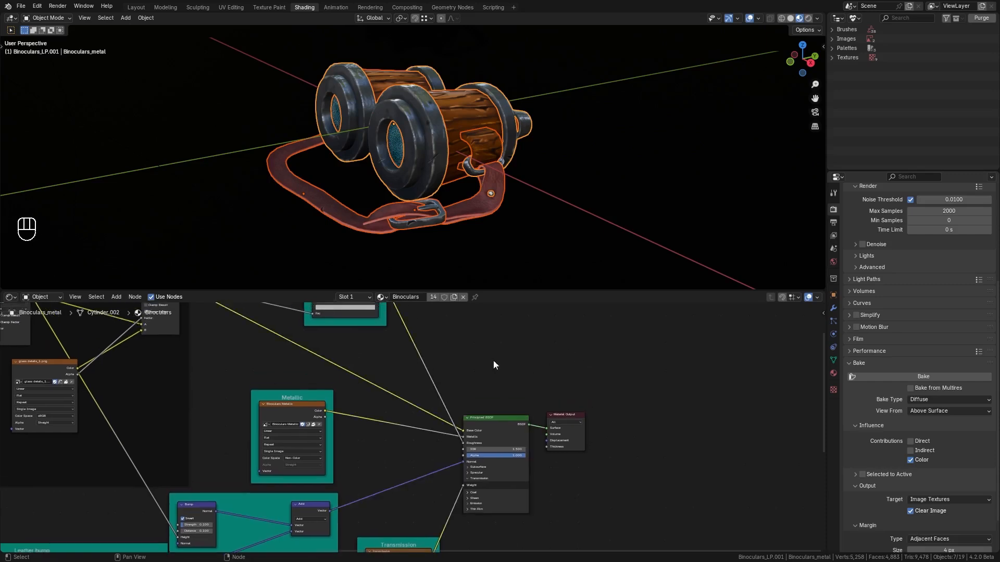
key("shift+a")
mouse_move(468, 377)
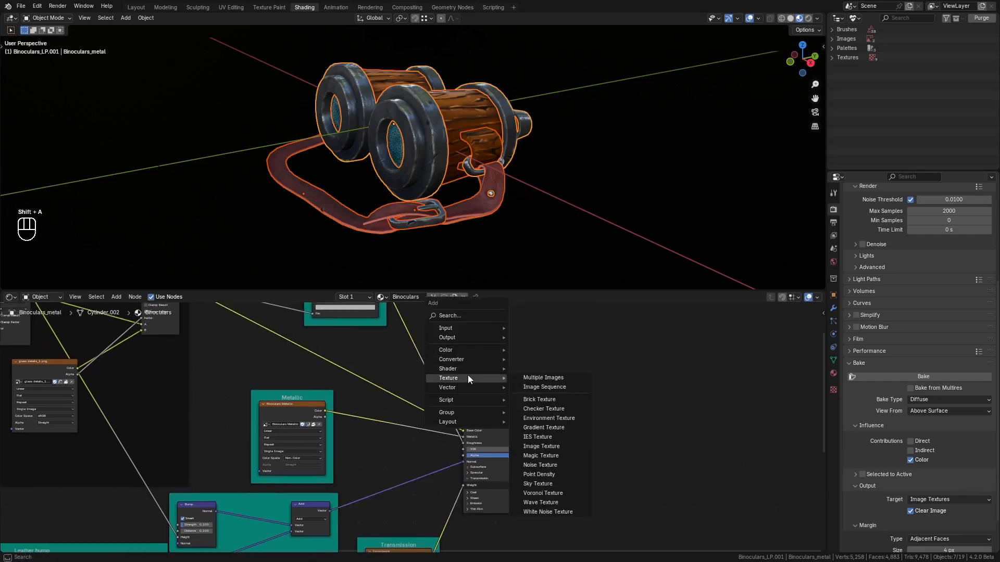
left_click(541, 446)
left_click(492, 355)
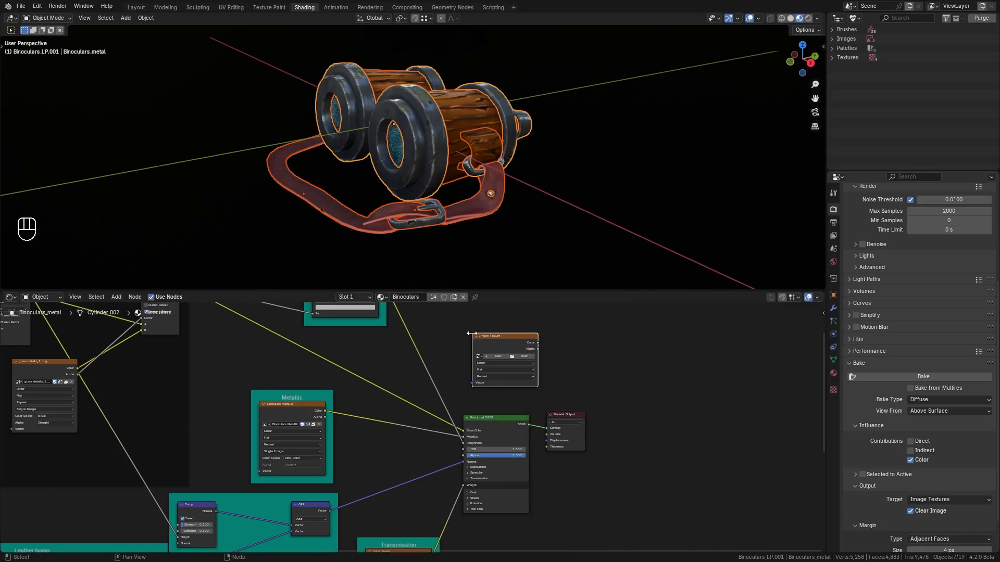
Create a new image named Baked_Binoculars_BaseColor in the Image Texture node.
left_click(492, 355)
type("Baked_")
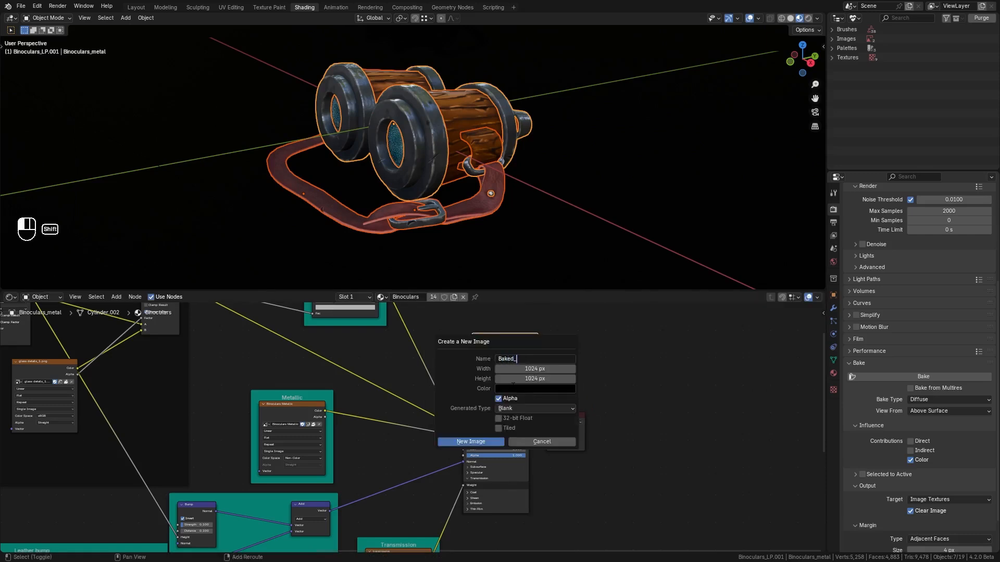
type("Binoculars_BaseColor")
left_click(485, 441)
key("XF86AudioPlay")
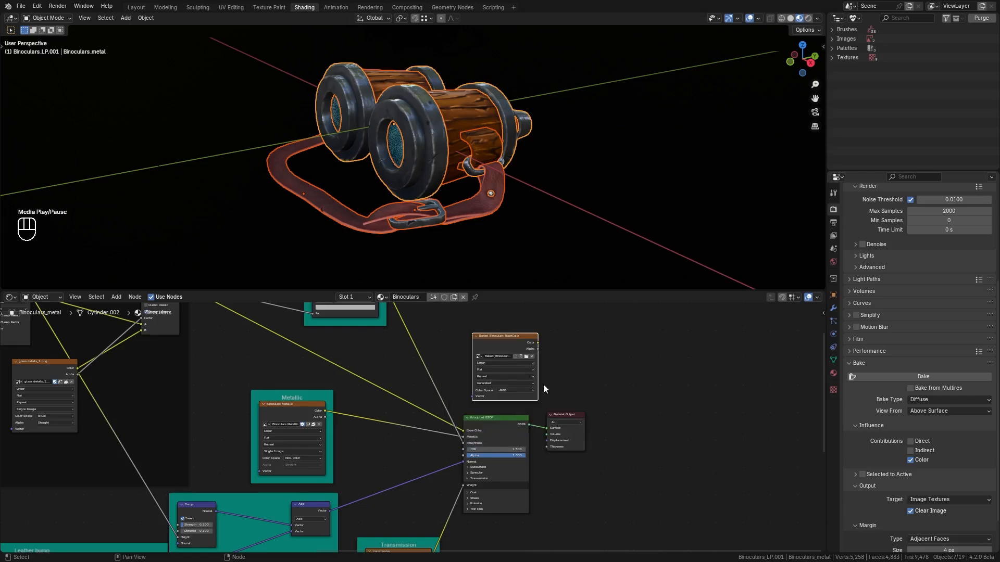
Disconnect the metallic texture from the Principled BSDF's Metallic input.
scroll(547, 384, "up", 1)
scroll(447, 427, "up", 1)
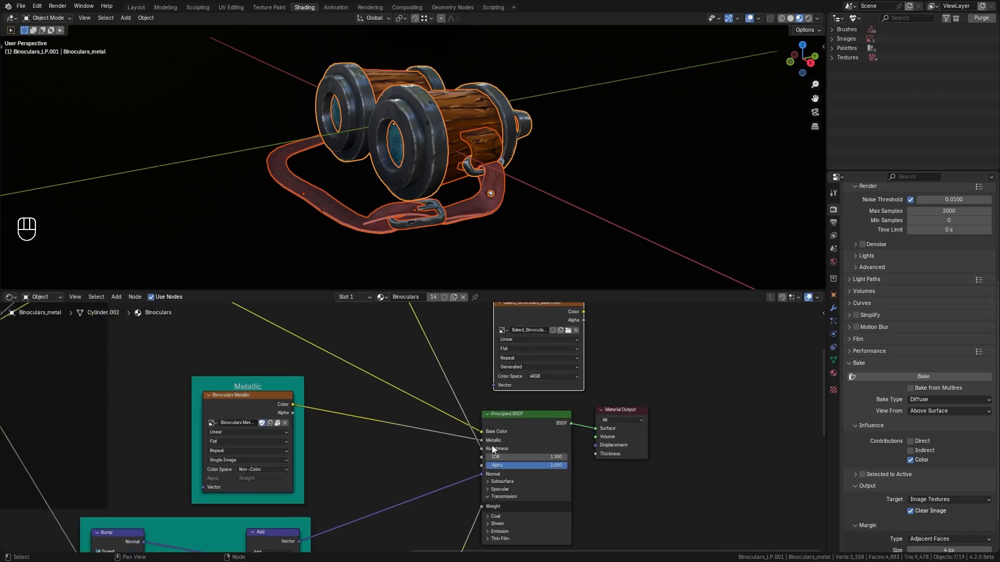
left_click_drag(481, 440, 443, 469)
middle_click_drag(455, 546, 429, 401)
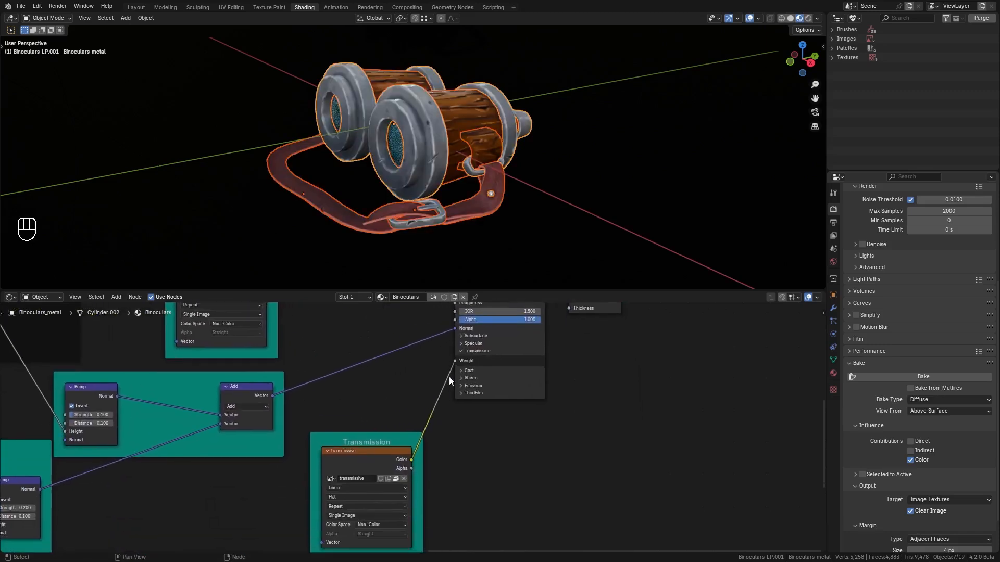
Disconnect the transmissive texture from the Principled BSDF's Transmission Weight input and move the baked image node just above the shader.
left_click_drag(454, 361, 434, 387)
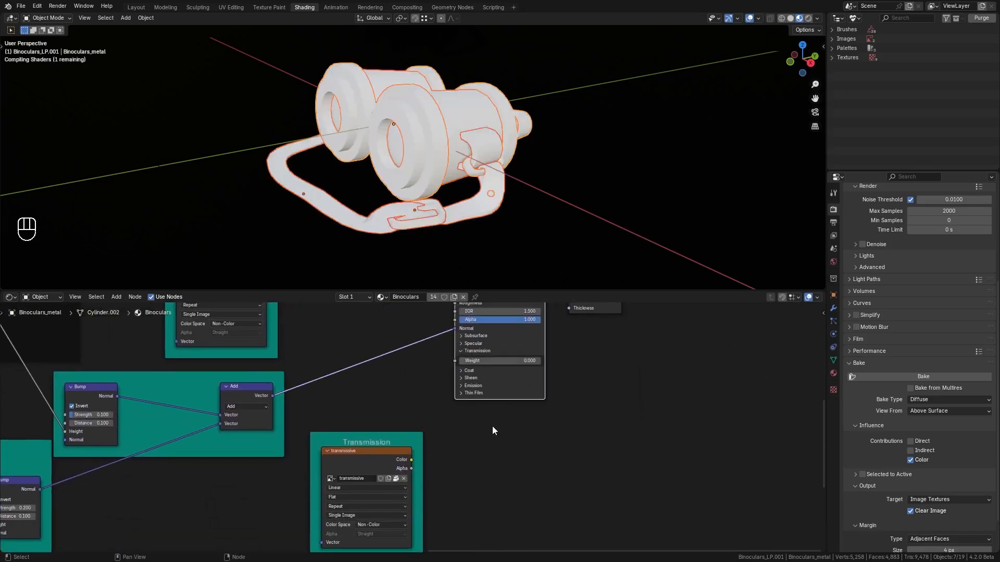
middle_click_drag(619, 364, 586, 476)
middle_click_drag(605, 386, 593, 436)
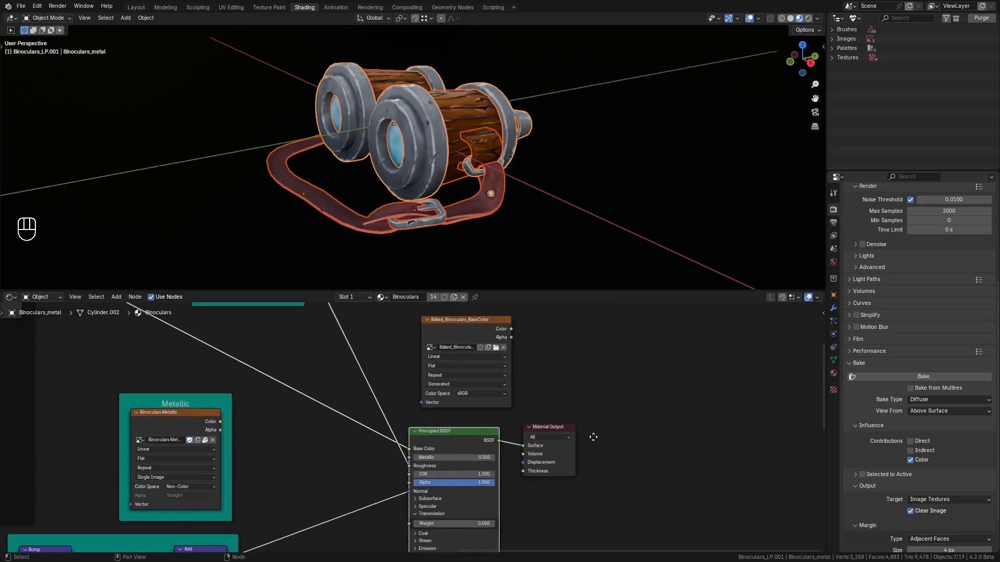
middle_click_drag(570, 367, 561, 410)
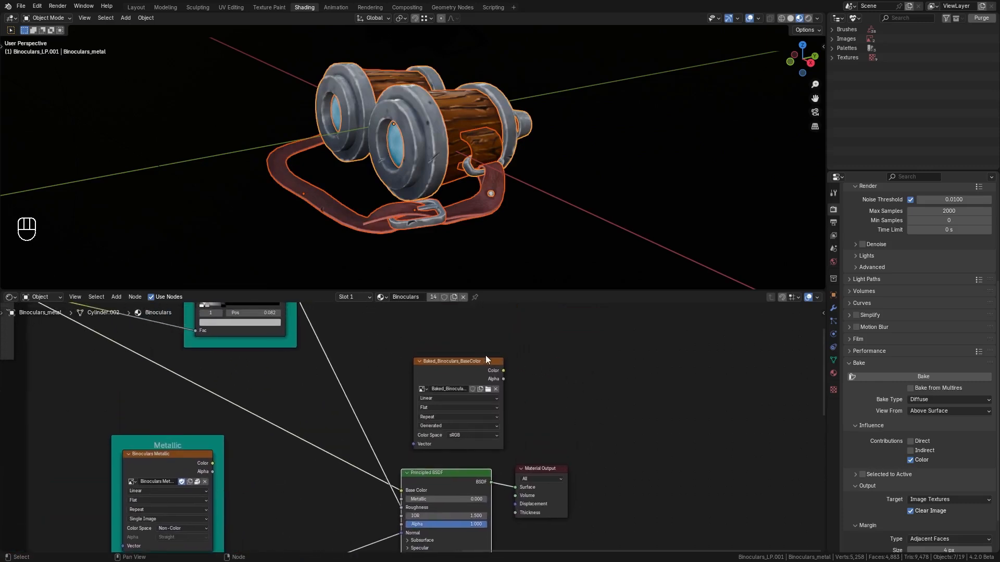
left_click(467, 368)
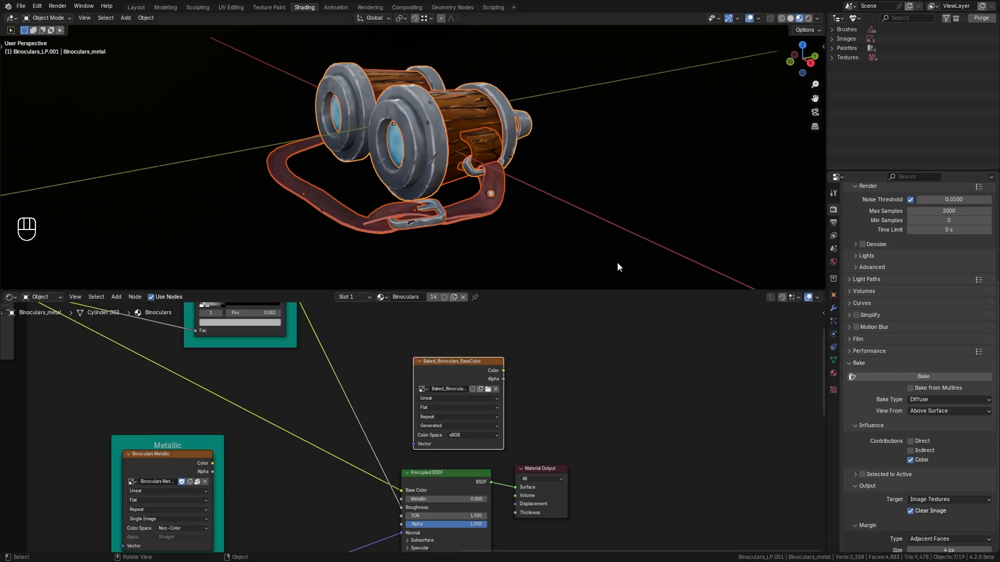
Select all the binocular parts in the viewport and bake the base color map.
left_click(484, 151)
left_click_drag(277, 46, 547, 257)
key("b")
middle_click_drag(207, 183, 127, 264)
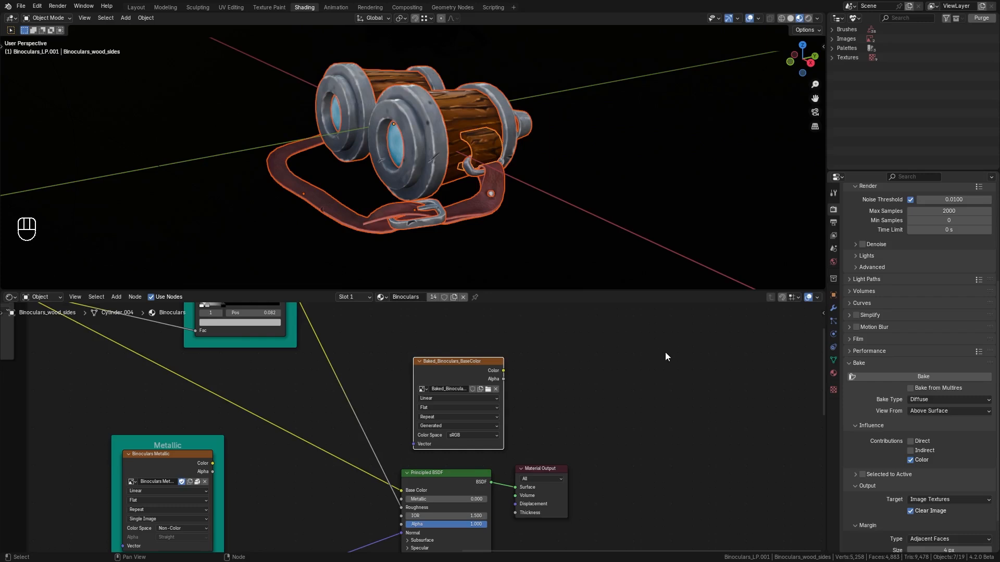
left_click(913, 376)
Split the 3D viewport vertically to create a narrow area on the left.
right_click(138, 289)
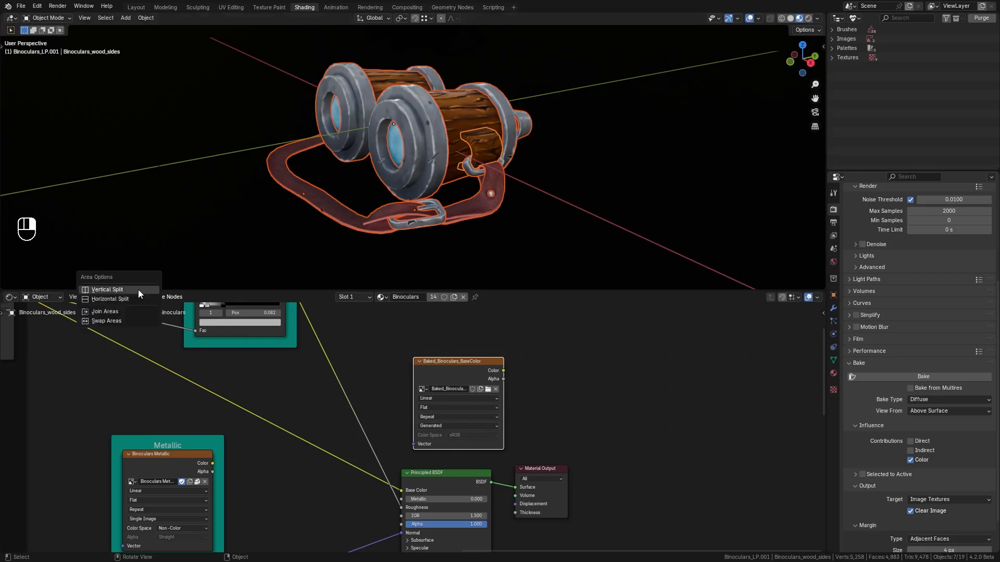
left_click(139, 289)
left_click(242, 182)
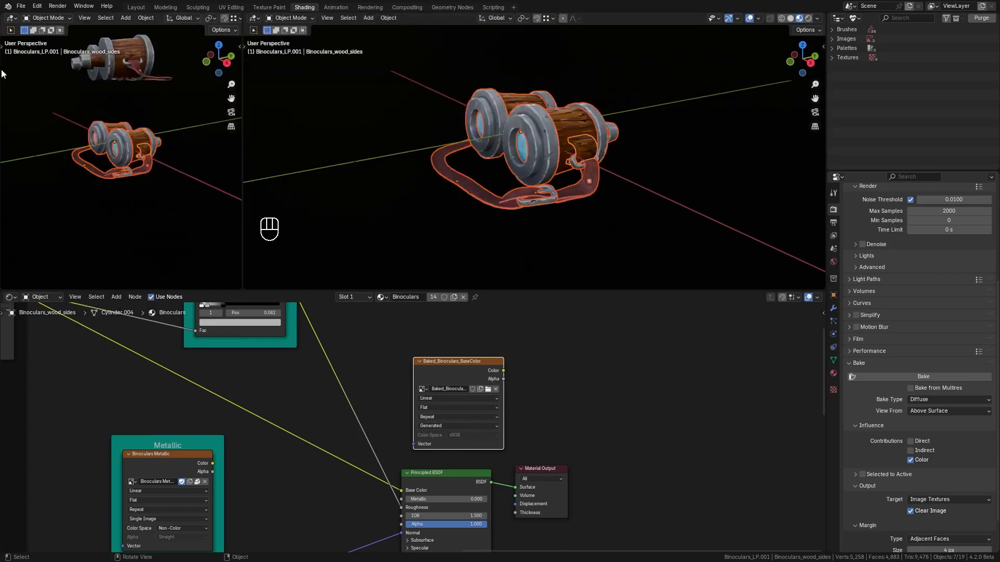
Turn the new area into an Image Editor displaying Baked_Binoculars_BaseColor.
left_click(14, 21)
left_click(30, 53)
left_click(112, 18)
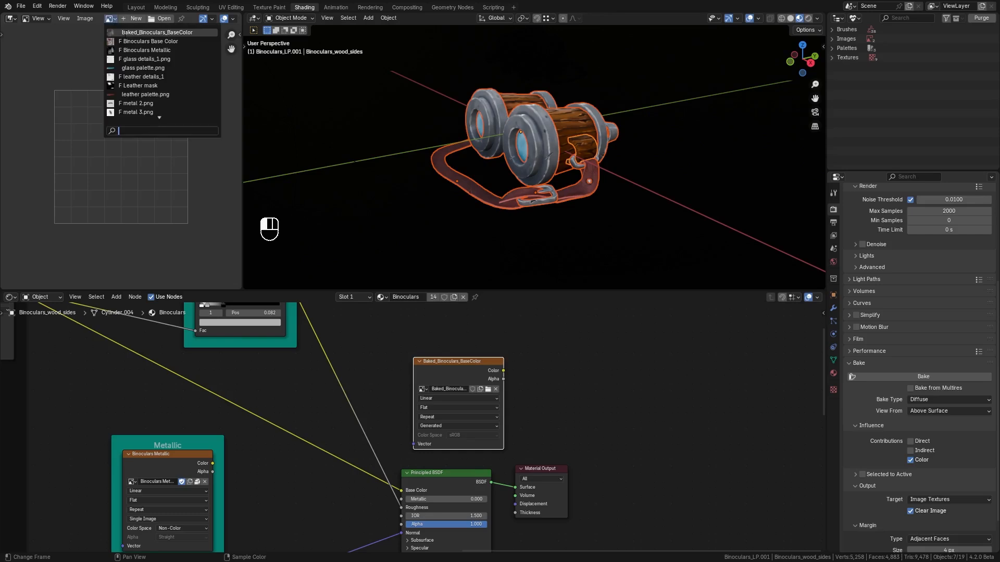
left_click(125, 31)
scroll(122, 174, "down", 2)
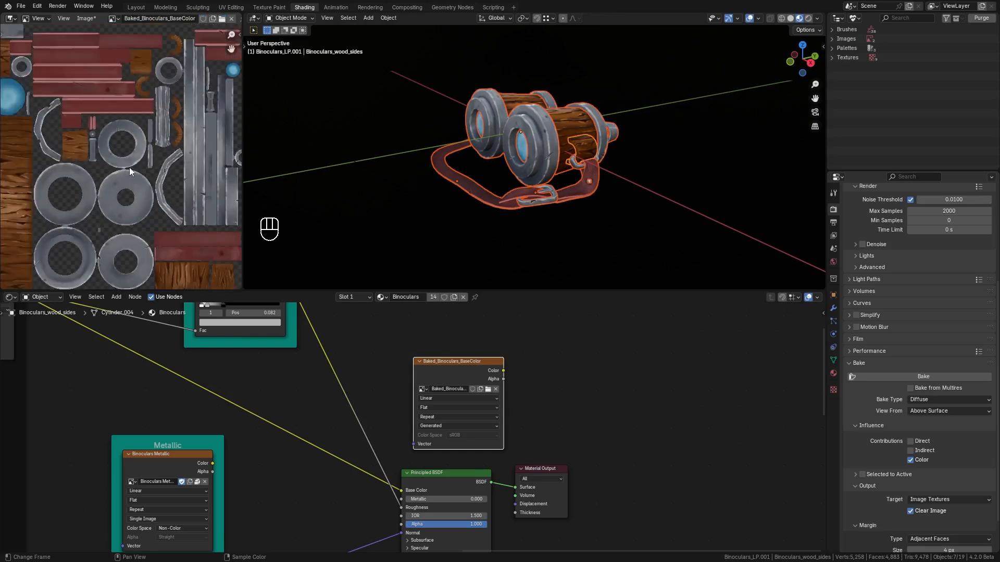
scroll(133, 167, "down", 2)
scroll(135, 167, "up", 1)
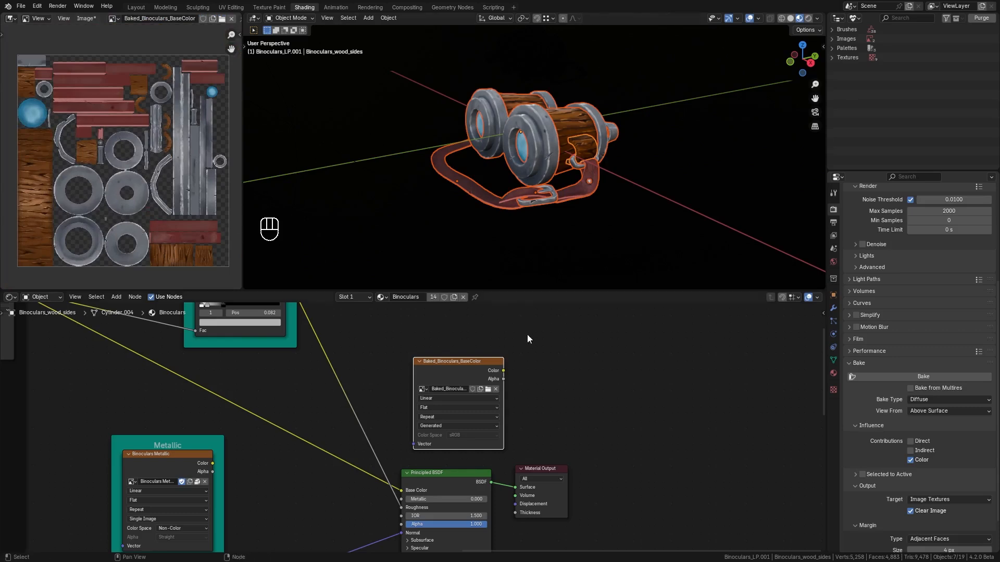
Add an Image Texture node beside the base color bake node.
middle_click_drag(546, 354, 461, 354)
key("shift+a")
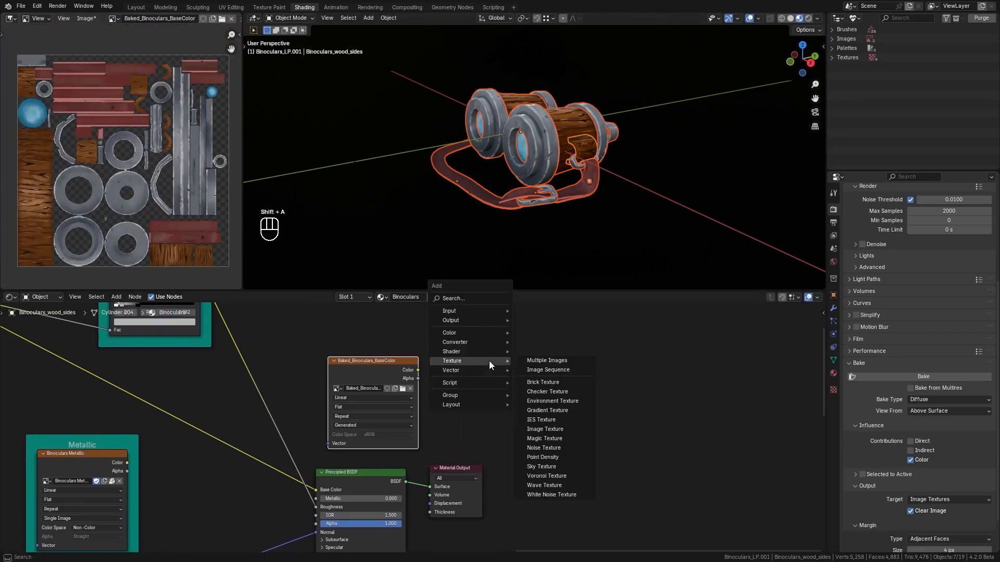
left_click(523, 438)
left_click(432, 344)
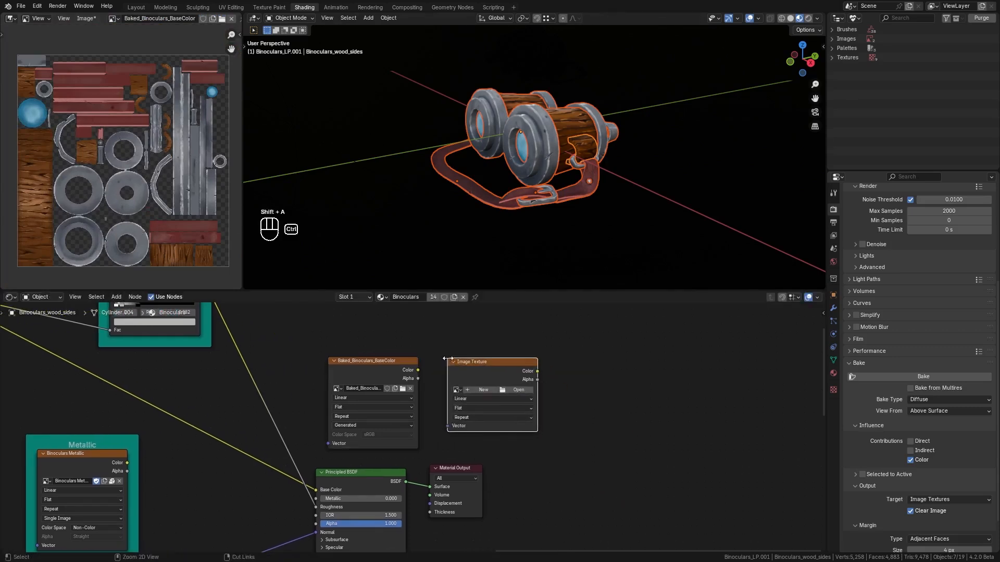
Create a new image named Baked_Binoculars_Roughness in the new Image Texture node.
left_click(471, 385)
type("Baked_Binoculars")
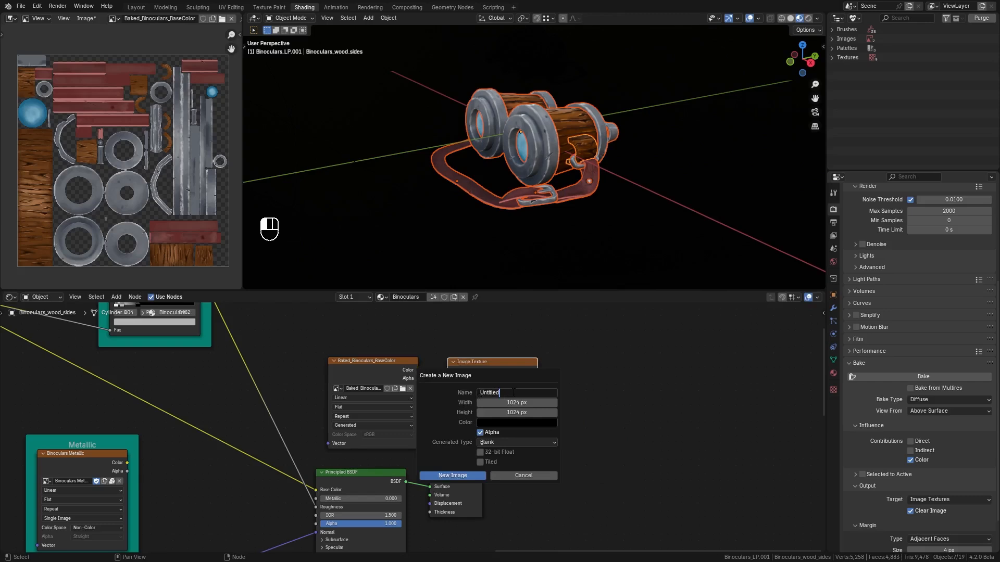
type("_ROughness")
left_click_drag(532, 393, 529, 394)
type("o")
left_click(464, 475)
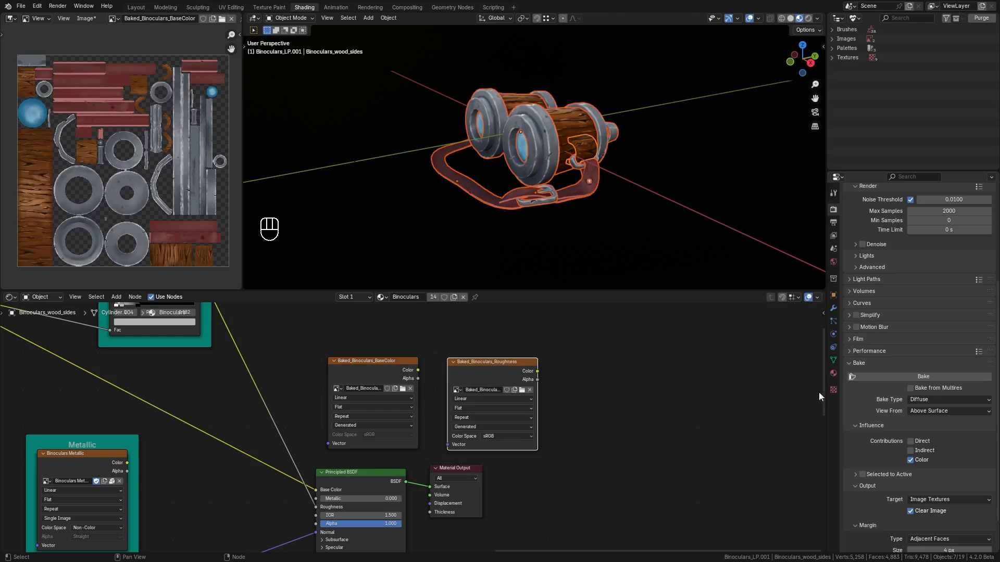
Set the bake type to Roughness and bake the roughness map.
left_click(929, 400)
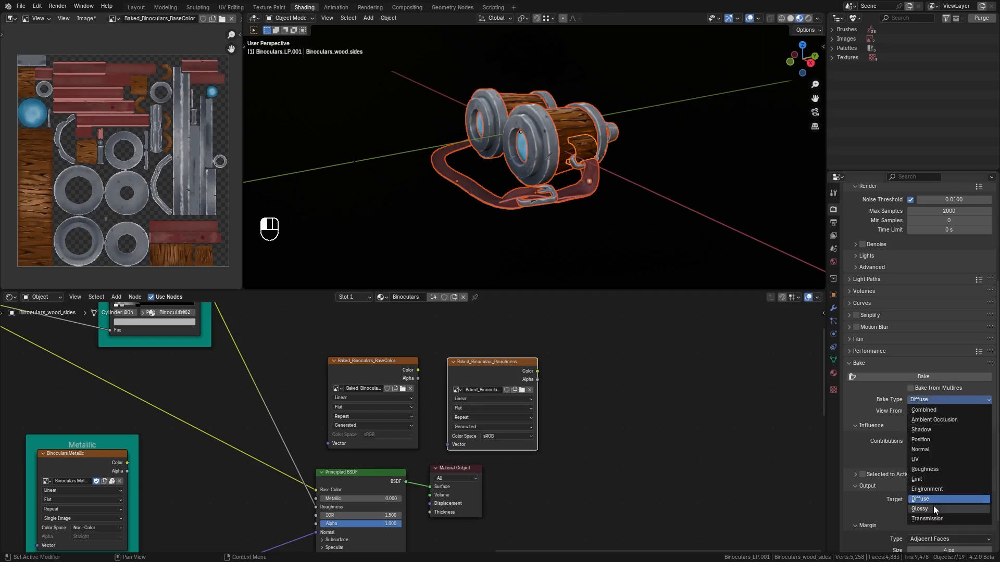
left_click(924, 470)
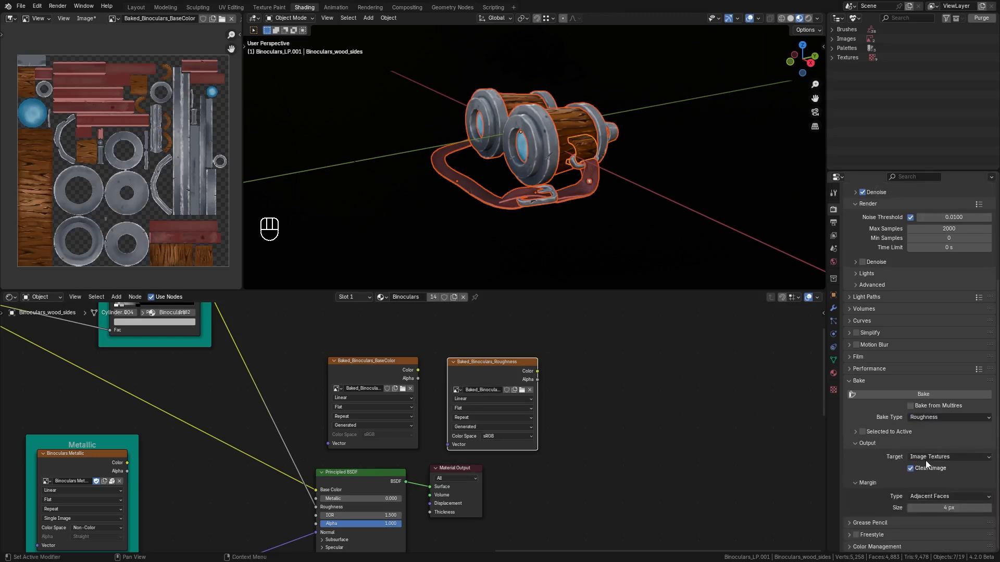
left_click(917, 394)
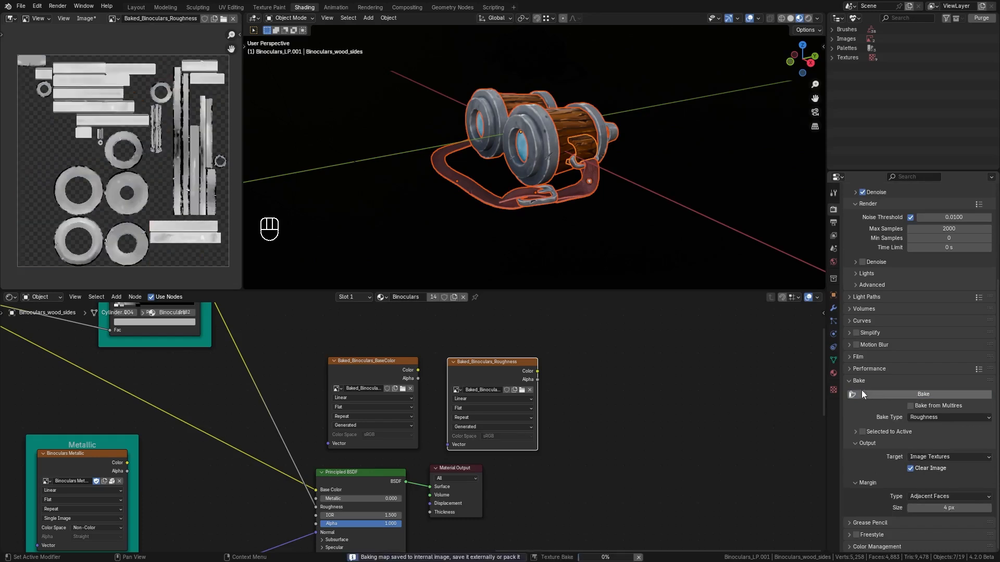
scroll(99, 196, "up", 2)
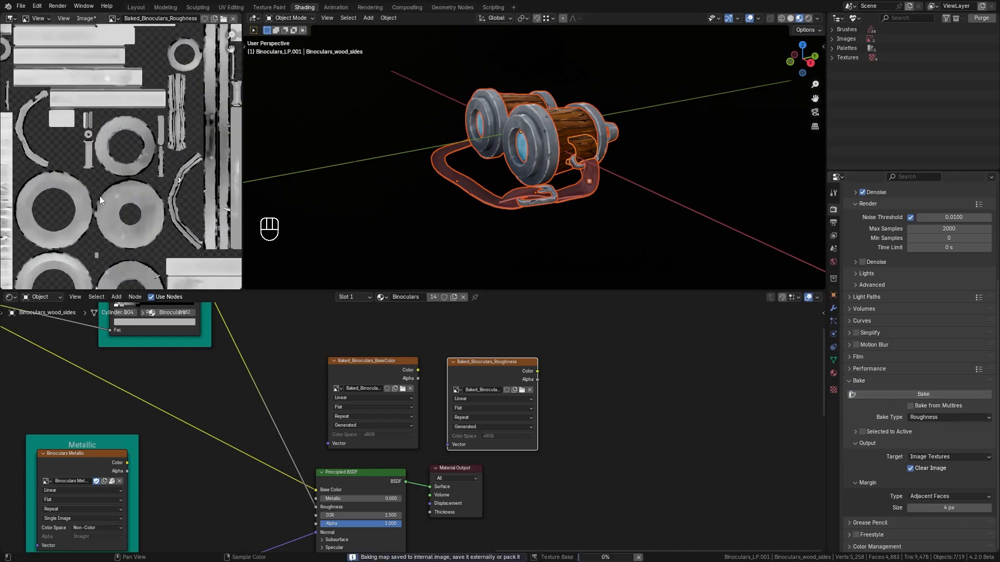
scroll(148, 216, "down", 1)
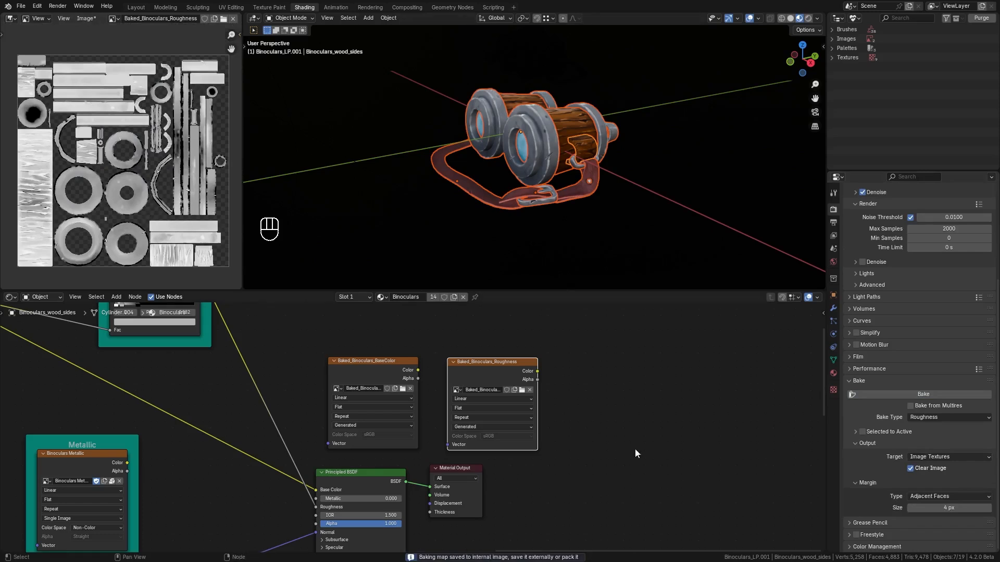
Add another Image Texture node to the right of the roughness node.
middle_click_drag(617, 449, 509, 454)
key("shift+a")
key("Escape")
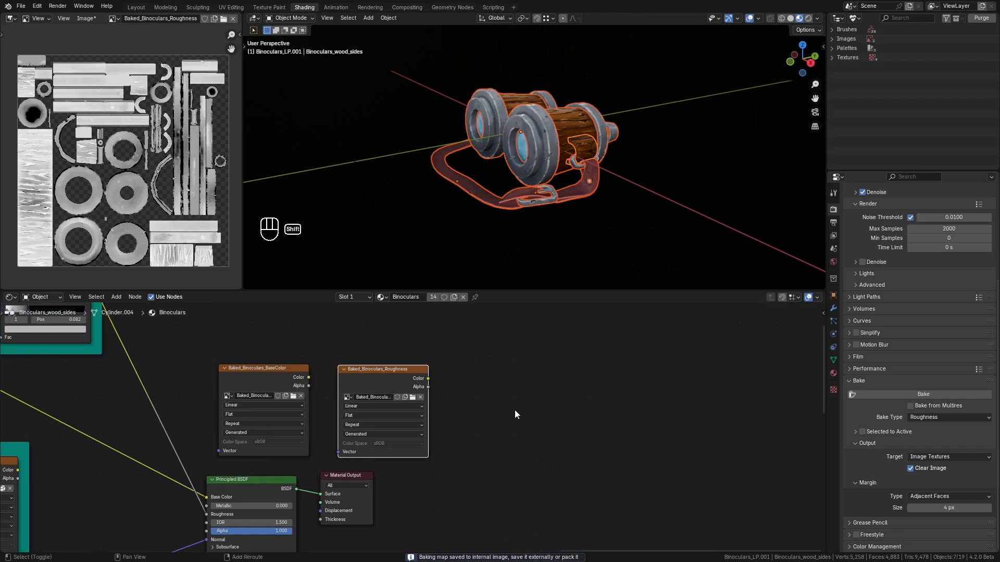
key("shift+a")
mouse_move(520, 411)
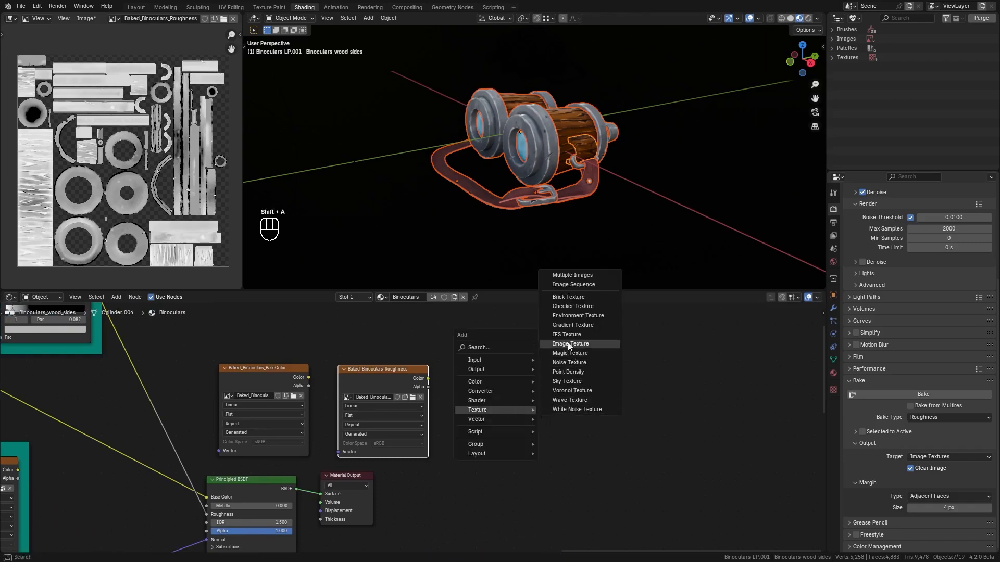
left_click(569, 344)
left_click(500, 403)
Create a new image named Baked_Binoculars_Normal in that node.
left_click(501, 403)
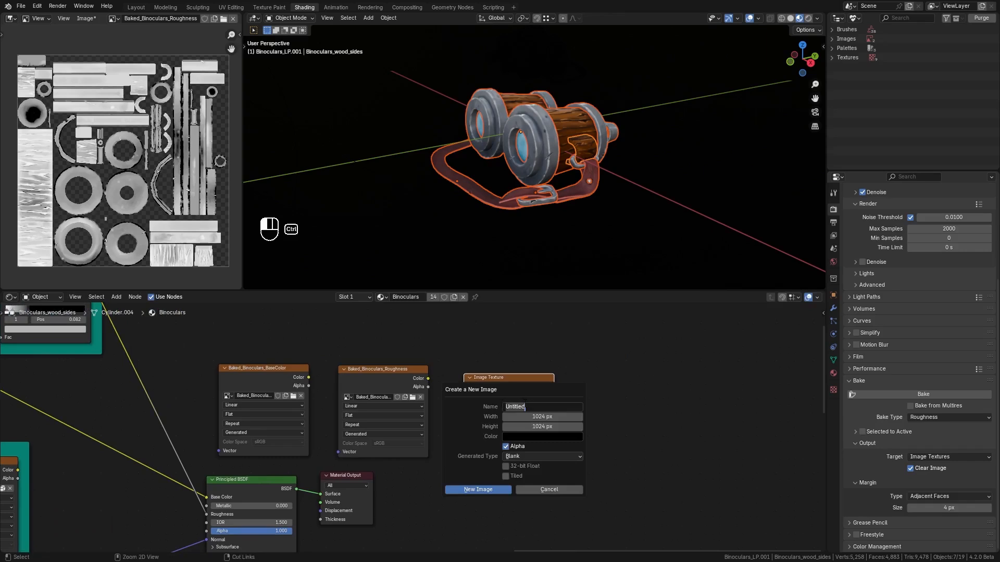
type("Baked_Binoculars_")
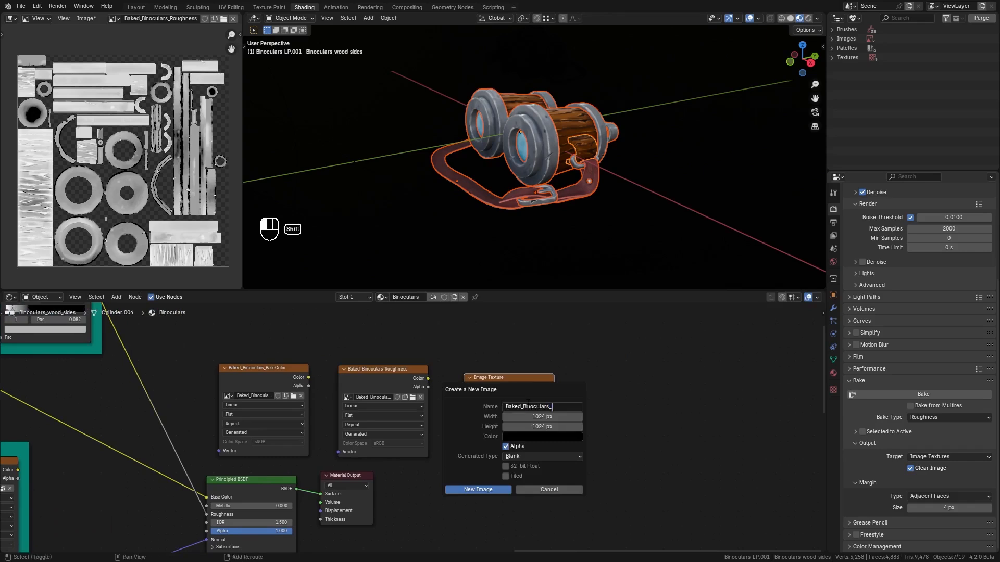
type("Normal")
left_click(503, 490)
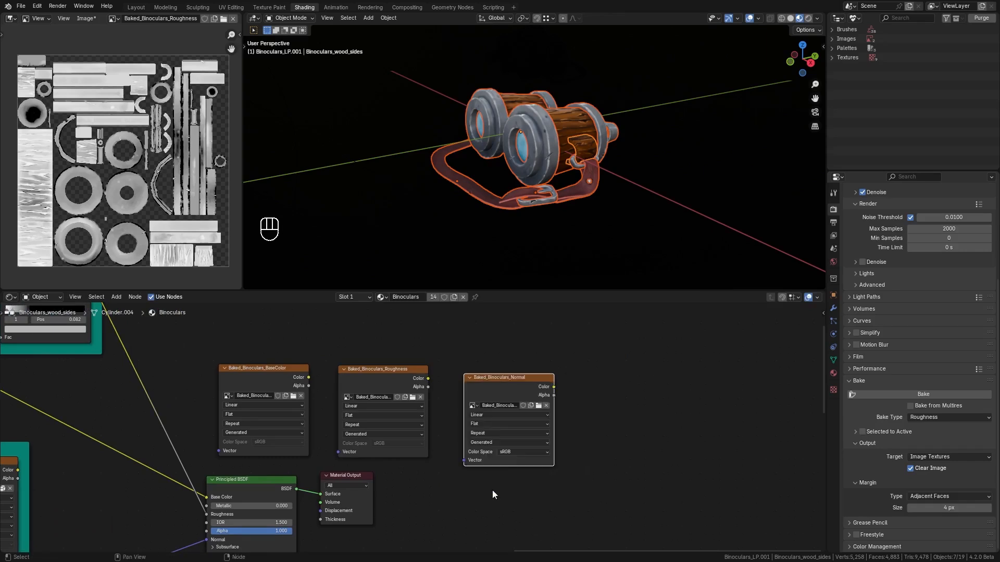
Set the bake type to Normal and bake the normal map.
left_click(924, 417)
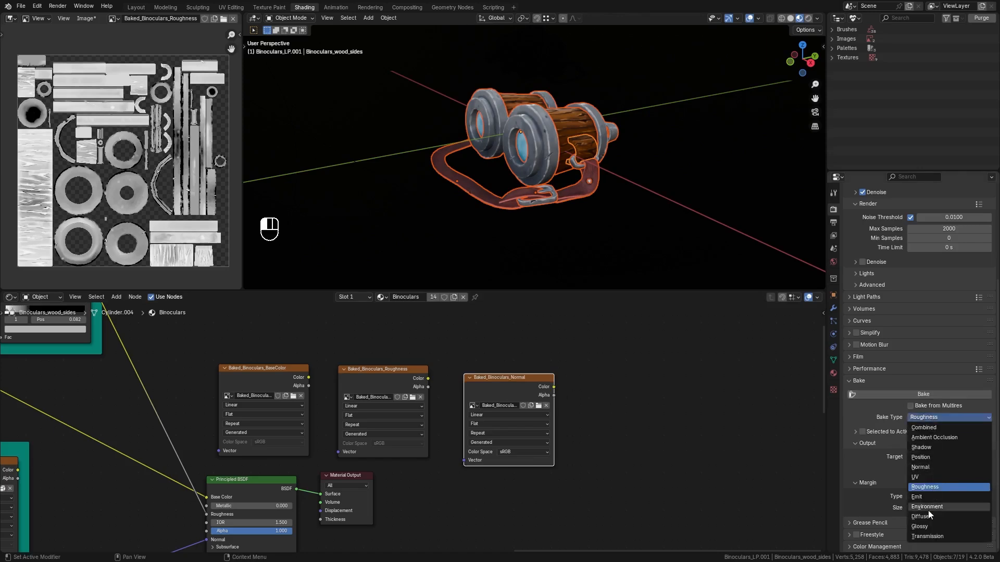
left_click(929, 468)
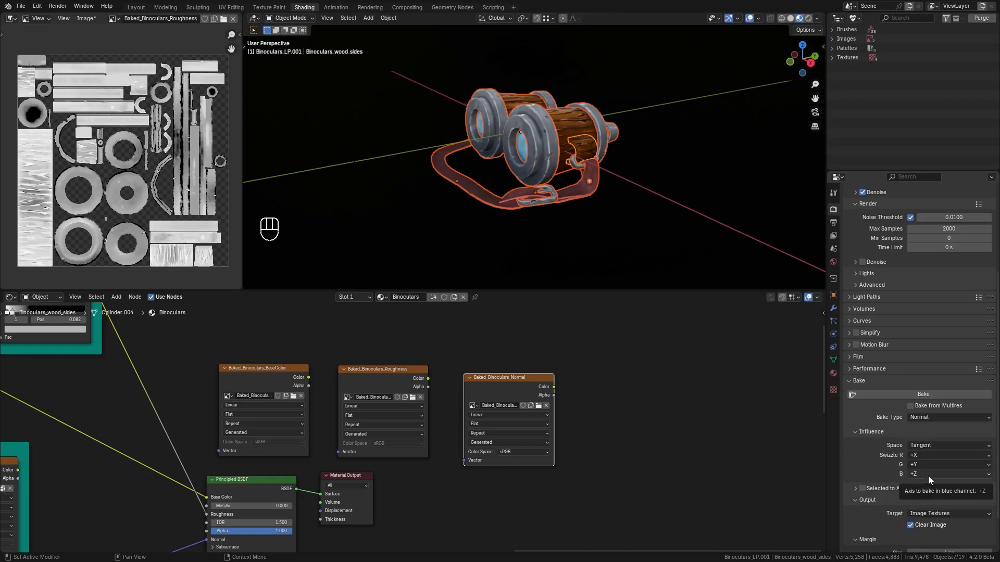
left_click(989, 465)
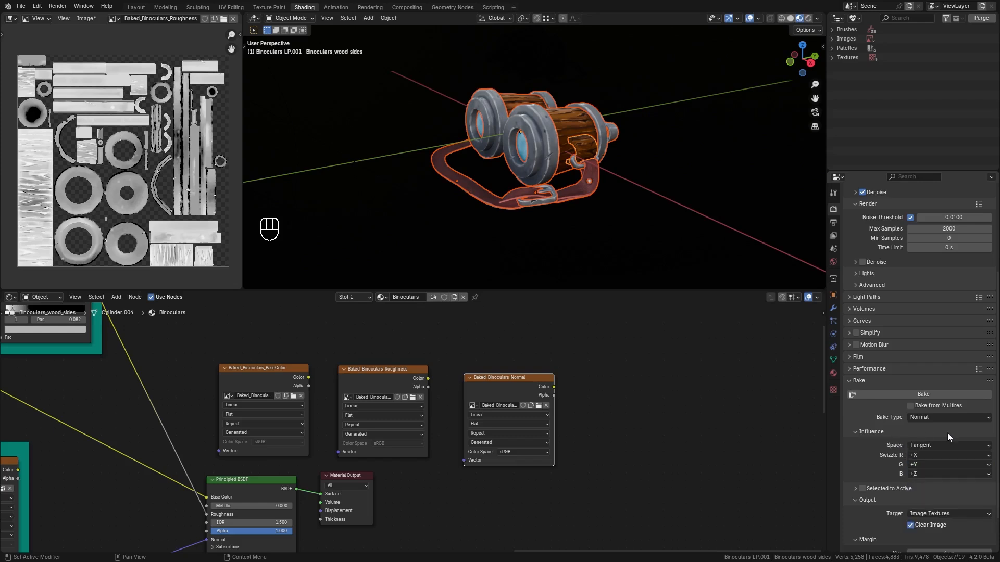
left_click(870, 433)
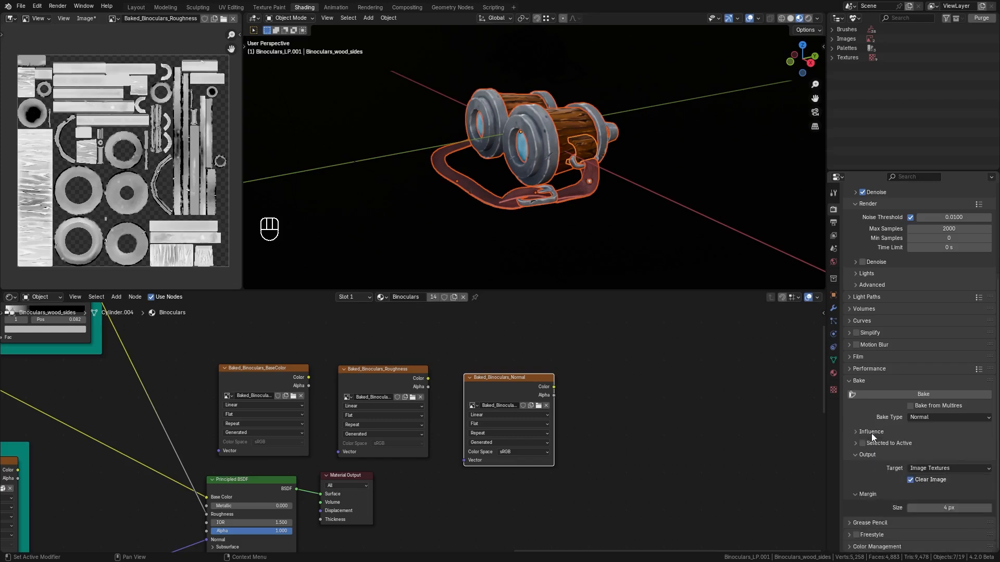
left_click(932, 393)
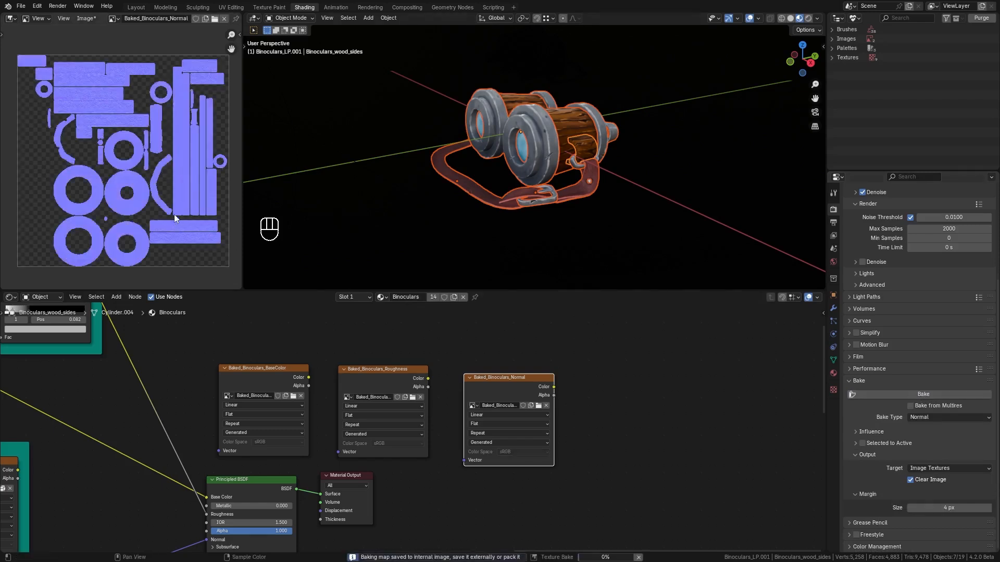
Inspect the baked normal map up close in the Image Editor.
scroll(174, 214, "up", 6)
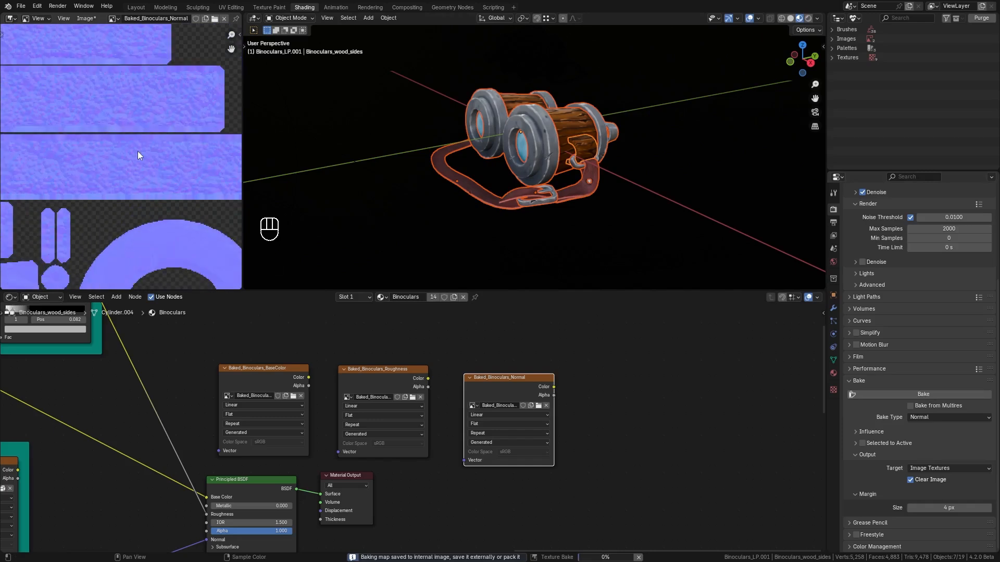
scroll(138, 151, "down", 4)
scroll(170, 202, "up", 1)
middle_click_drag(170, 202, 166, 181)
middle_click_drag(32, 183, 111, 185)
scroll(110, 185, "up", 3)
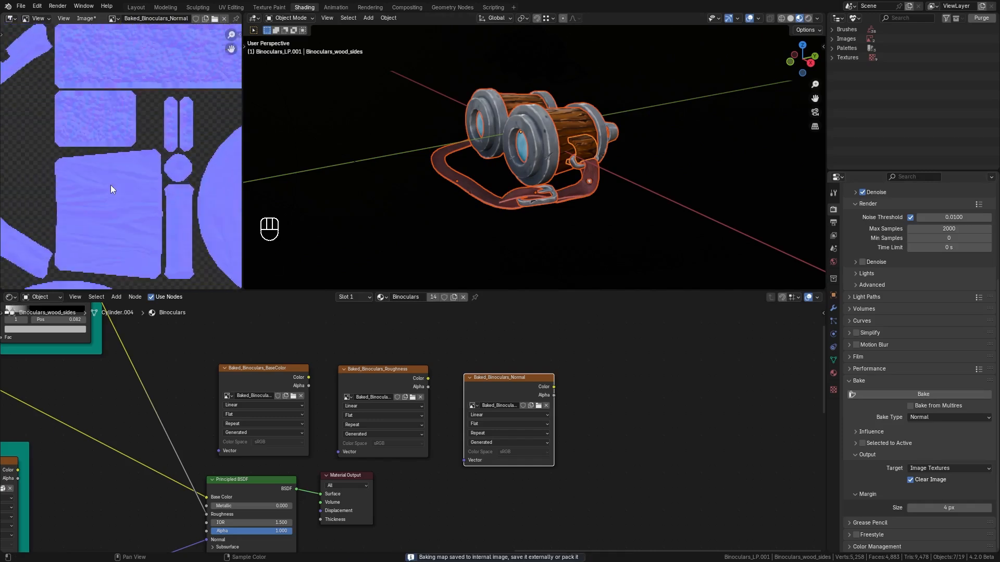
scroll(174, 142, "down", 5)
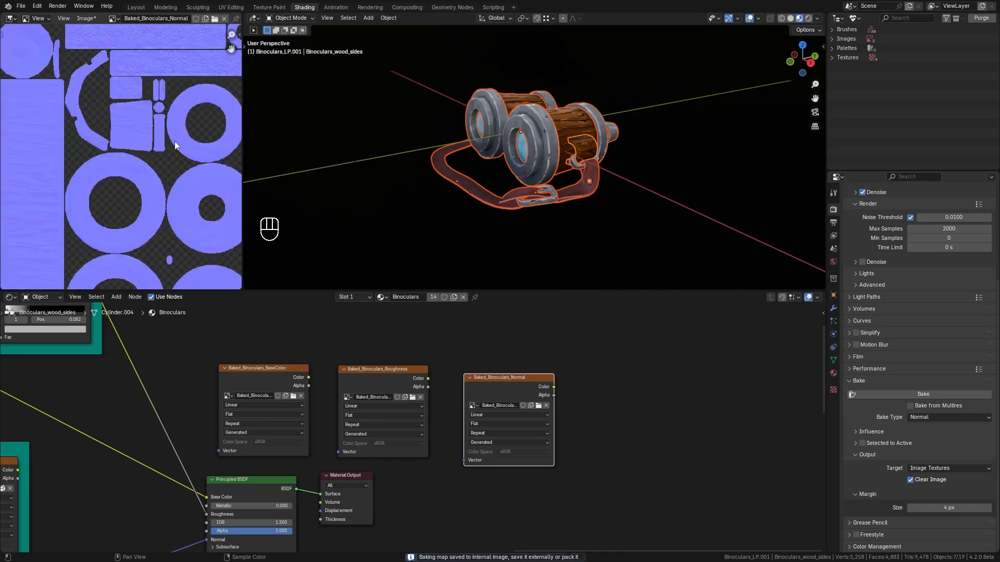
middle_click_drag(175, 144, 173, 168)
scroll(130, 164, "up", 1)
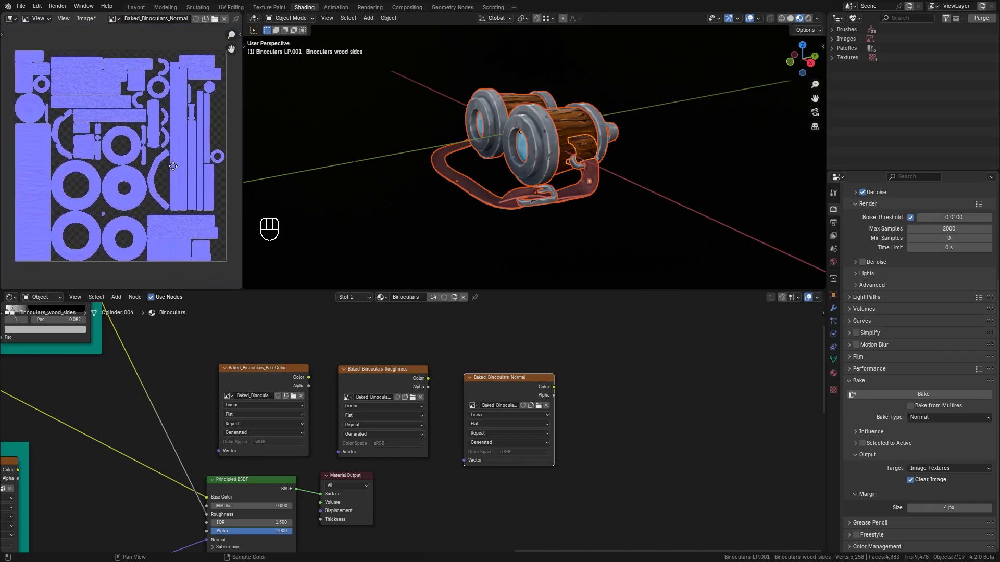
Add another Image Texture node to the right of the normal map node.
middle_click_drag(611, 395, 379, 399)
left_click(414, 390)
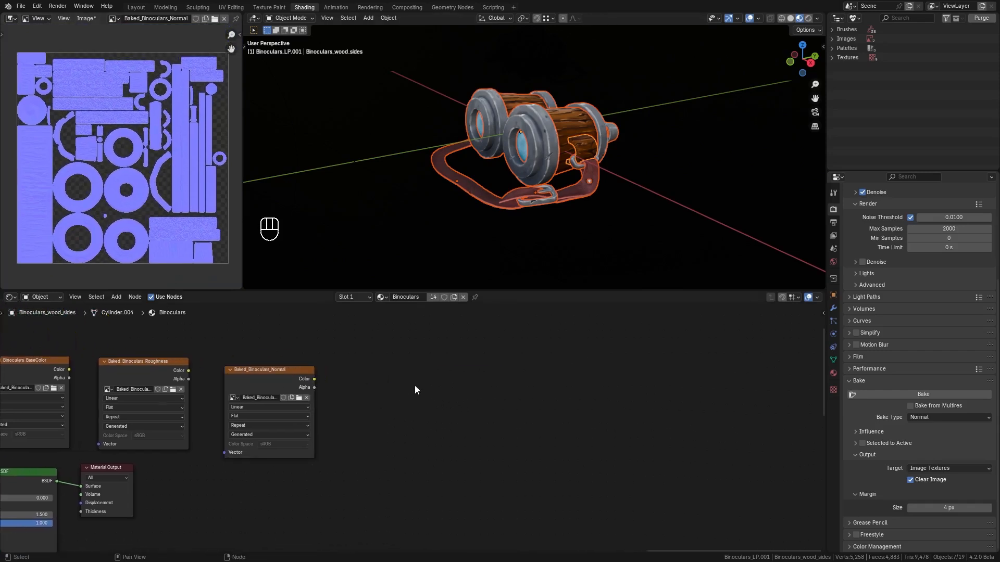
key("shift+a")
mouse_move(417, 385)
left_click(470, 454)
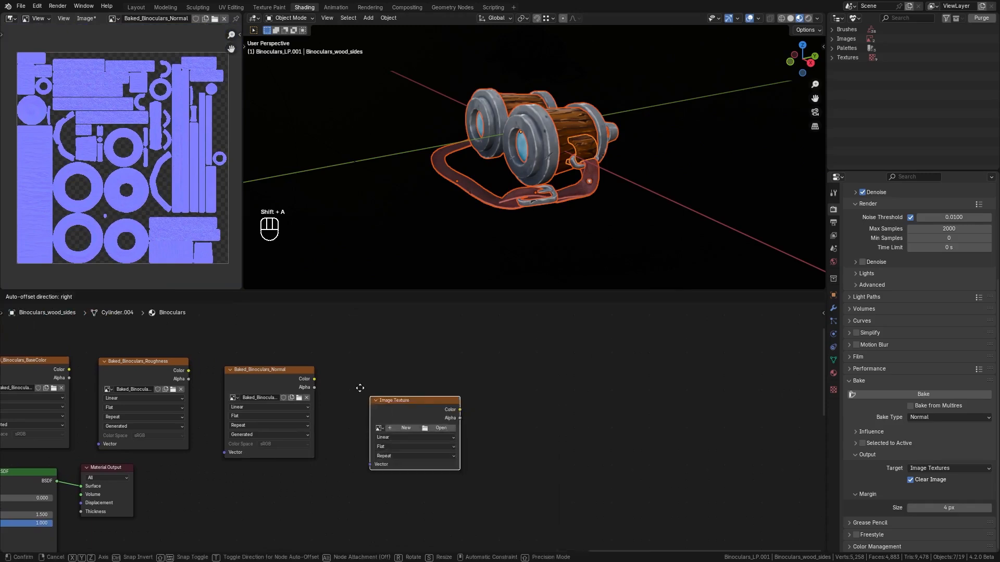
left_click(361, 386)
Create a new image named Baked_Binoculars_AO in that node.
left_click(384, 416)
left_click(423, 416)
type("Baked_Binoculars")
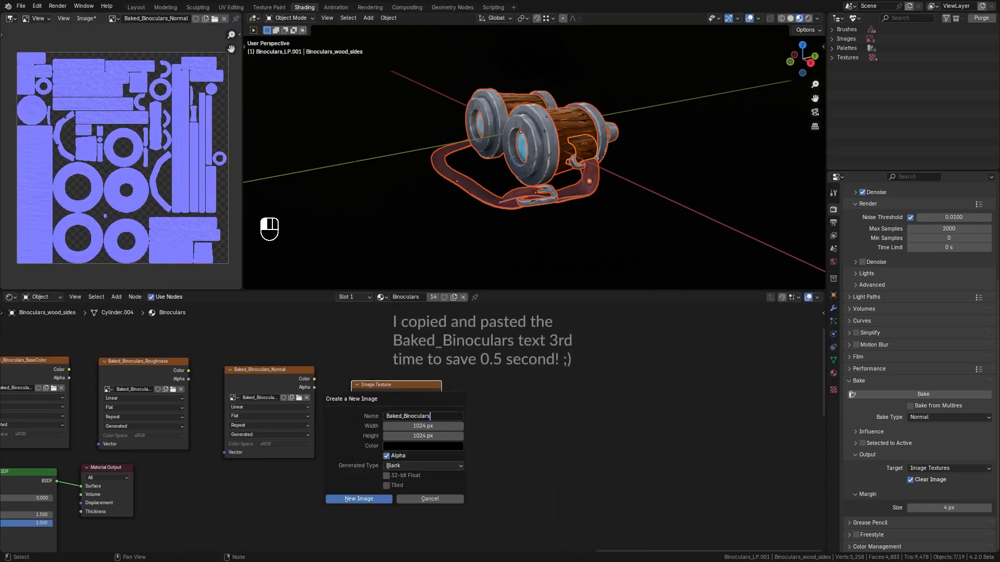
type("_AO")
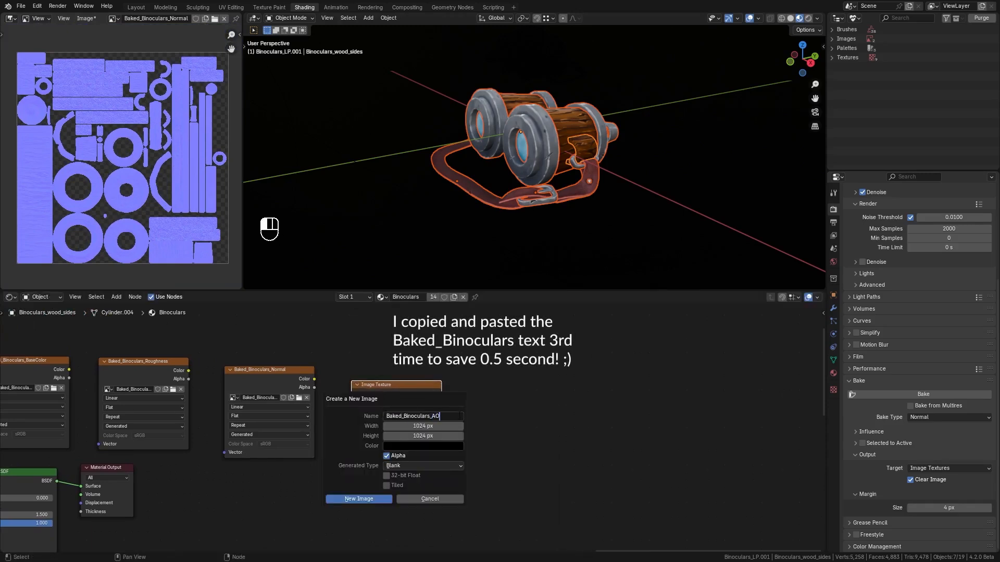
left_click(357, 498)
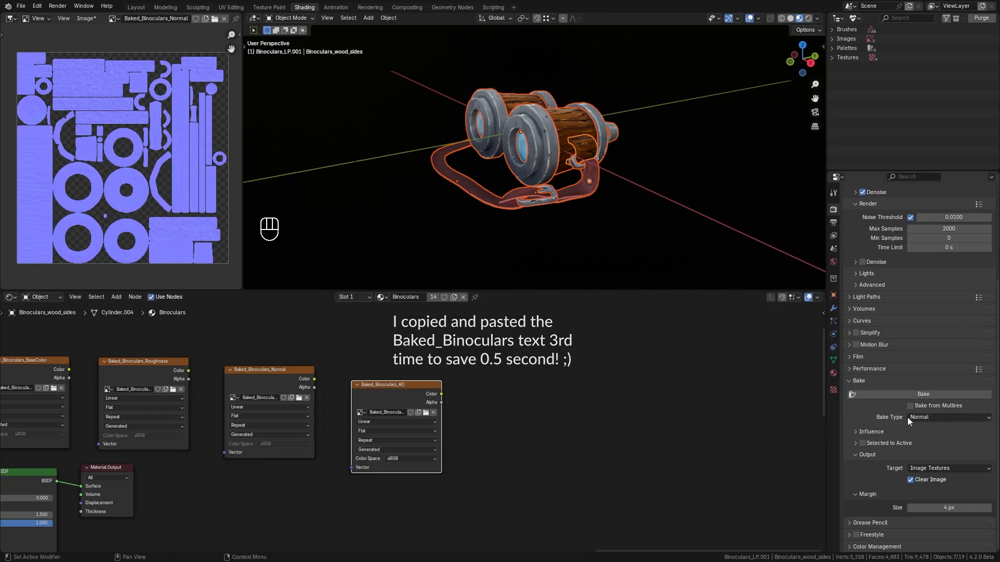
Set the bake type to Ambient Occlusion and bake the AO map.
left_click(926, 417)
left_click(933, 437)
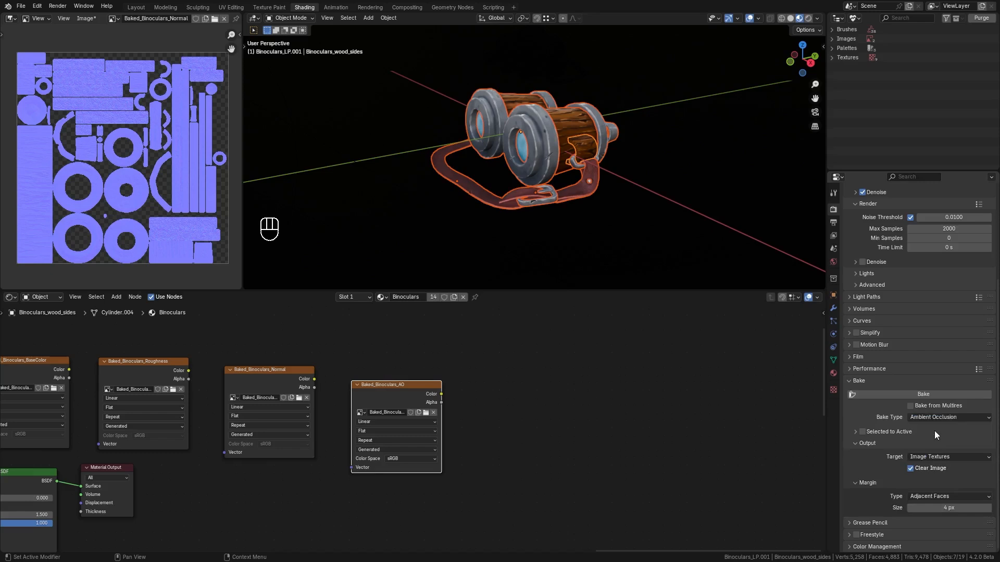
left_click(923, 394)
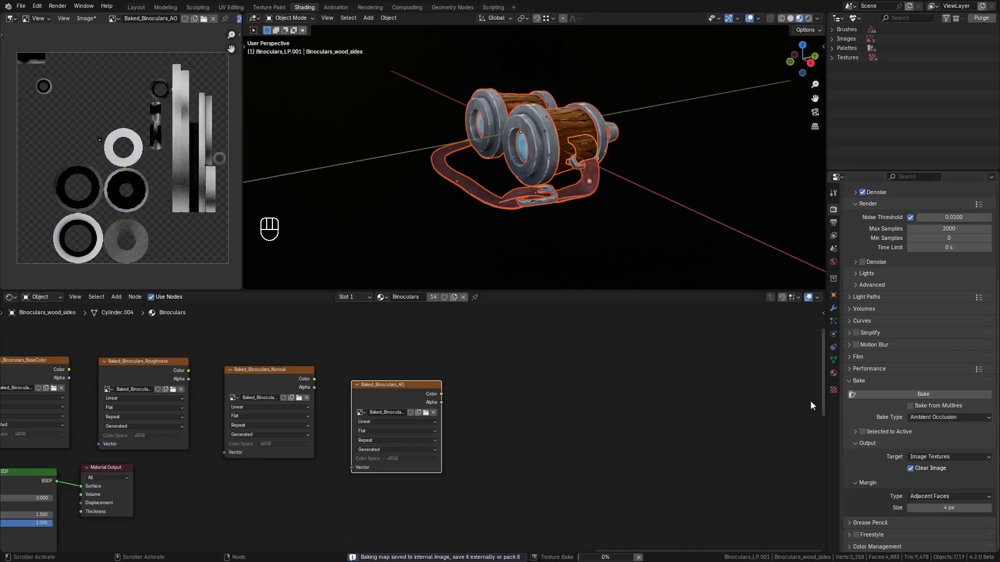
Inspect the baked ambient occlusion map up close in the Image Editor.
scroll(193, 194, "up", 5)
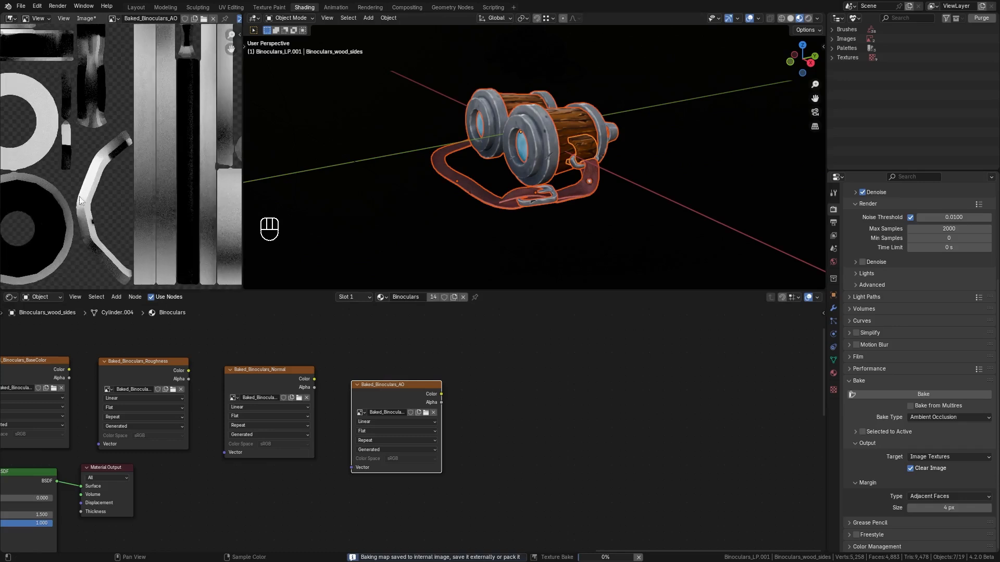
scroll(203, 227, "up", 1)
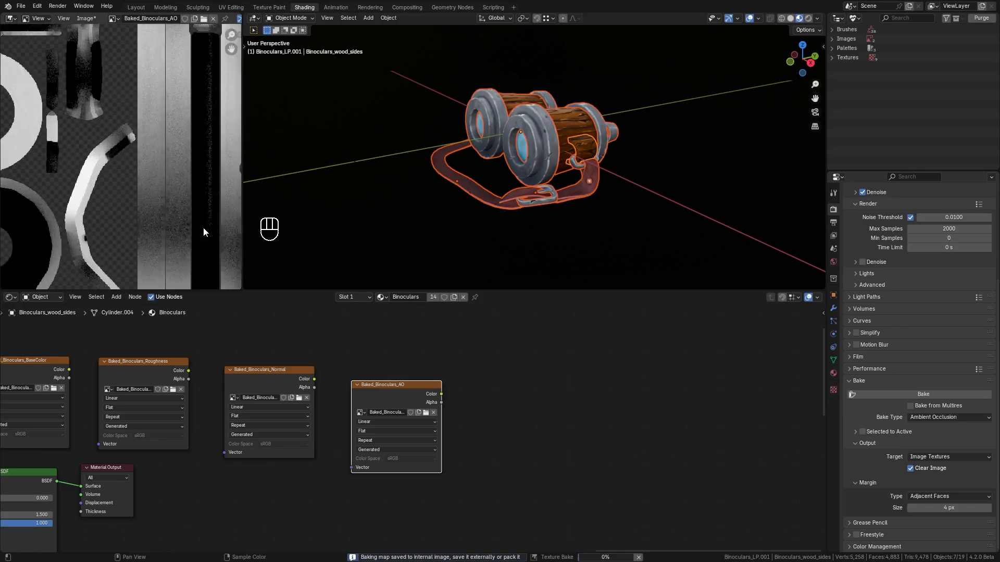
scroll(203, 227, "down", 6)
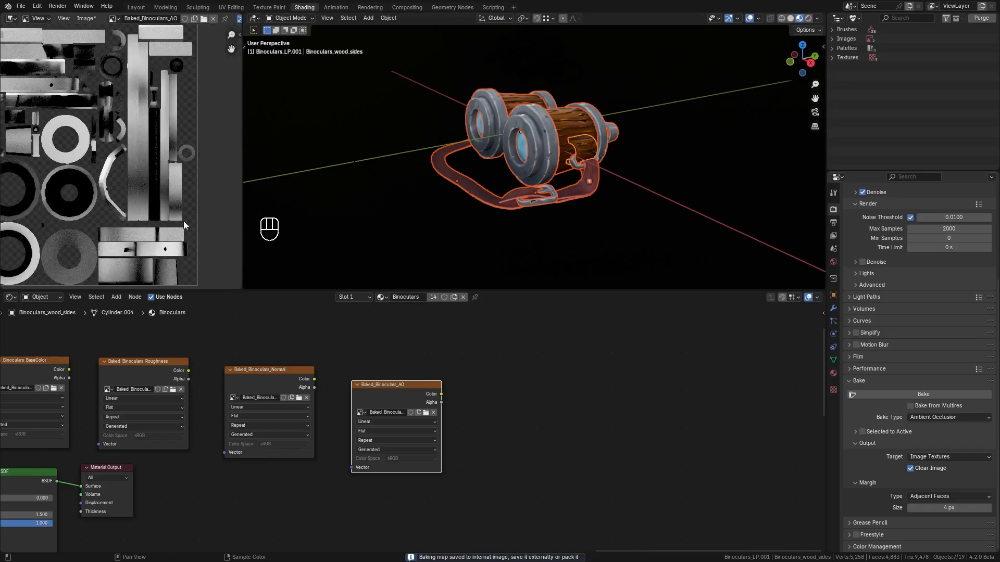
middle_click_drag(156, 212, 168, 212)
scroll(213, 209, "down", 2)
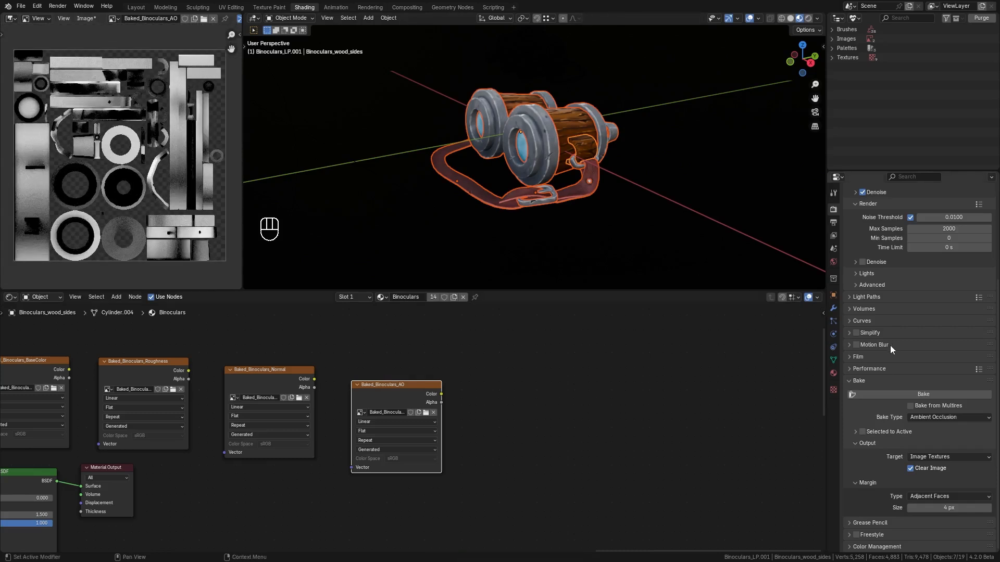
Disable the render noise threshold and rebake the ambient occlusion map.
scroll(891, 345, "up", 5)
scroll(899, 347, "up", 1)
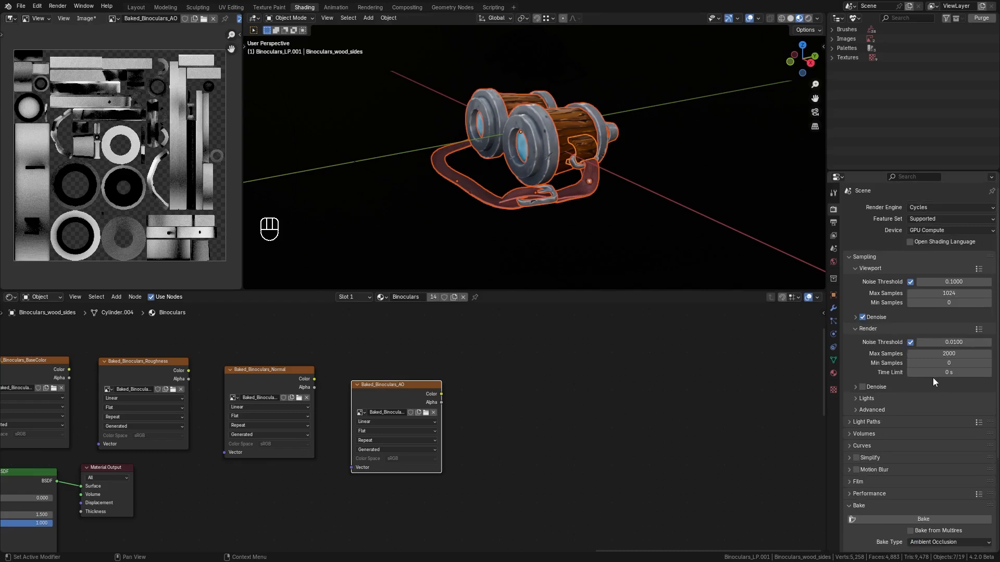
left_click(911, 343)
scroll(911, 342, "down", 5)
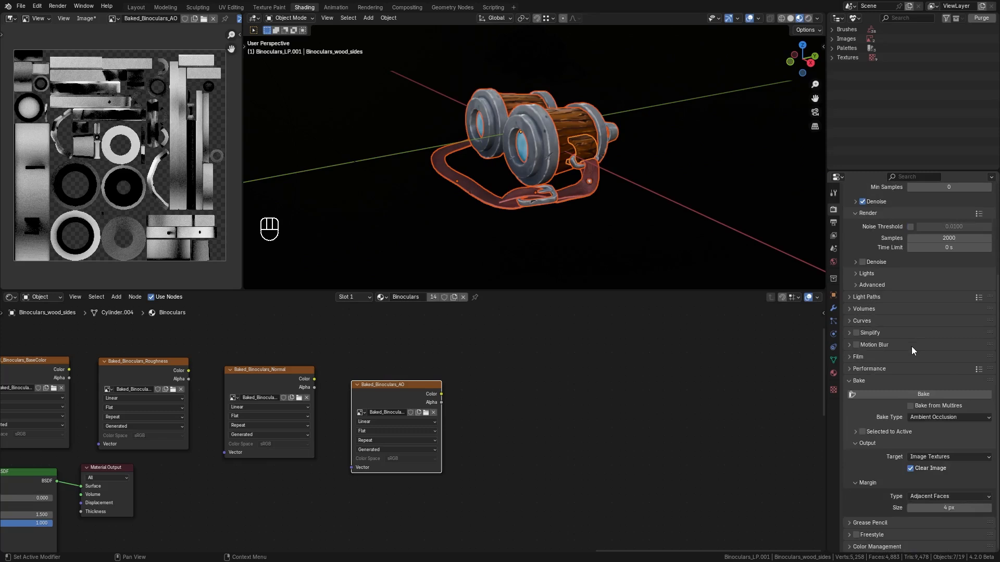
left_click(911, 394)
Save the baked base color and roughness images as PNG files in the lesson folder.
middle_click_drag(39, 364, 252, 370)
left_click(252, 371)
left_click(85, 18)
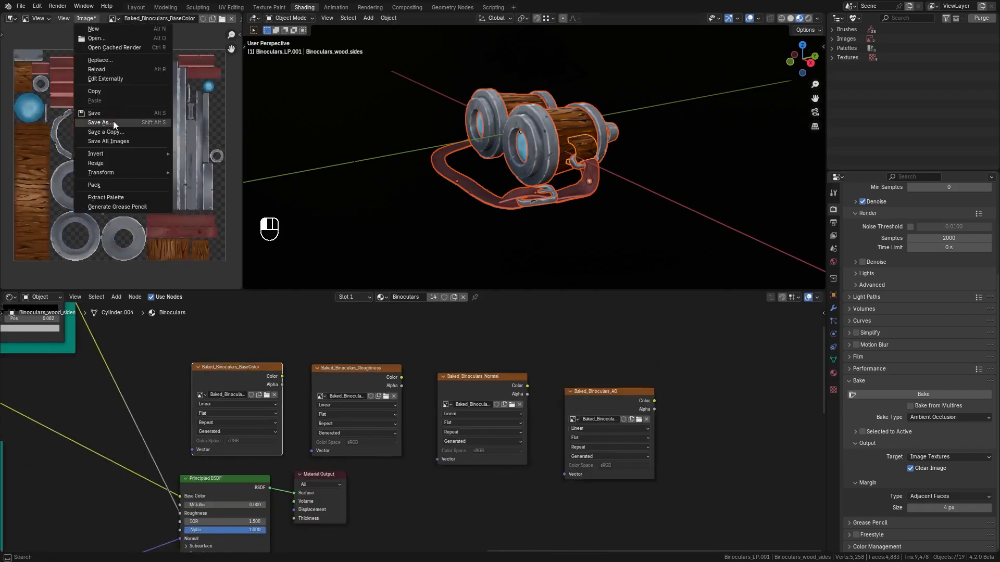
left_click(114, 120)
left_click(645, 389)
left_click(349, 369)
left_click(85, 18)
left_click(100, 122)
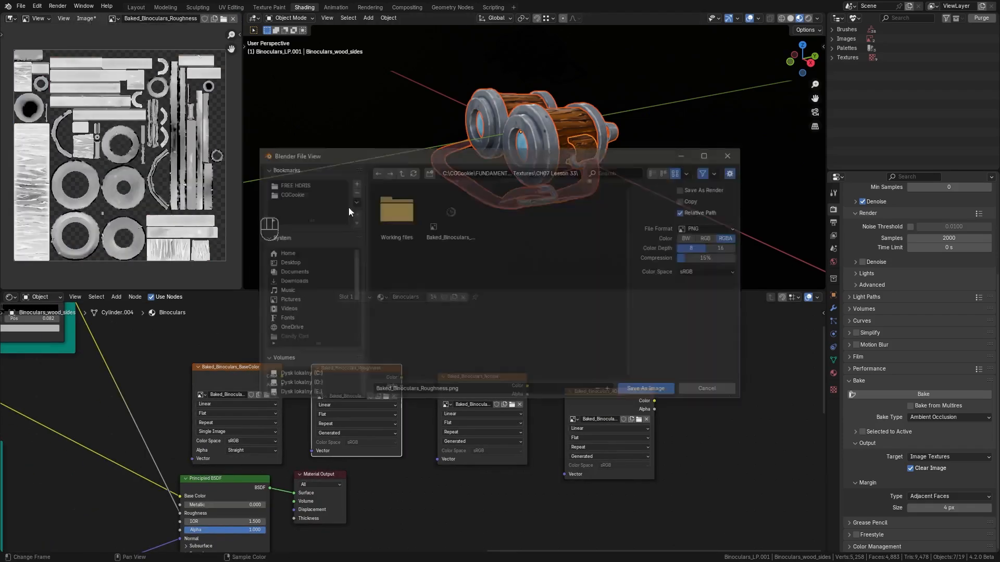
left_click(645, 389)
Save the baked normal and AO images as PNG files in the same folder.
left_click(472, 376)
left_click(84, 18)
left_click(100, 123)
left_click(645, 390)
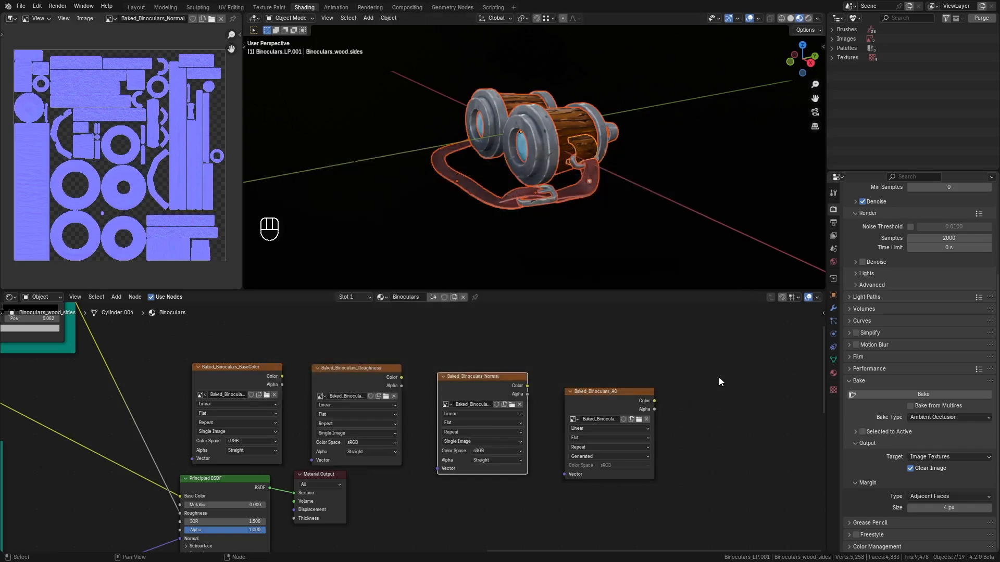
left_click(611, 392)
left_click(85, 18)
left_click(100, 122)
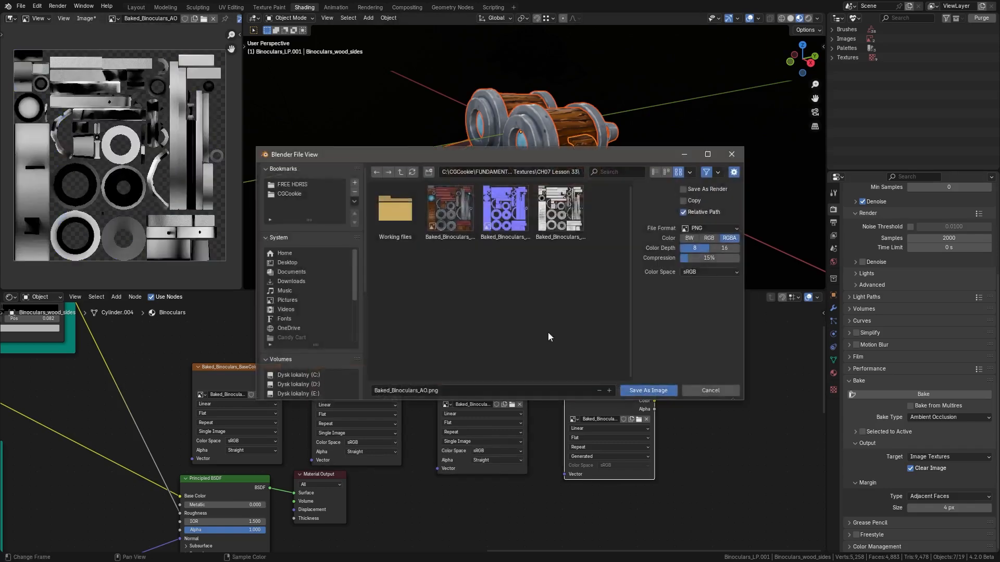
left_click(645, 389)
Set the color space of the roughness, normal and AO texture nodes to Non-Color.
left_click(370, 441)
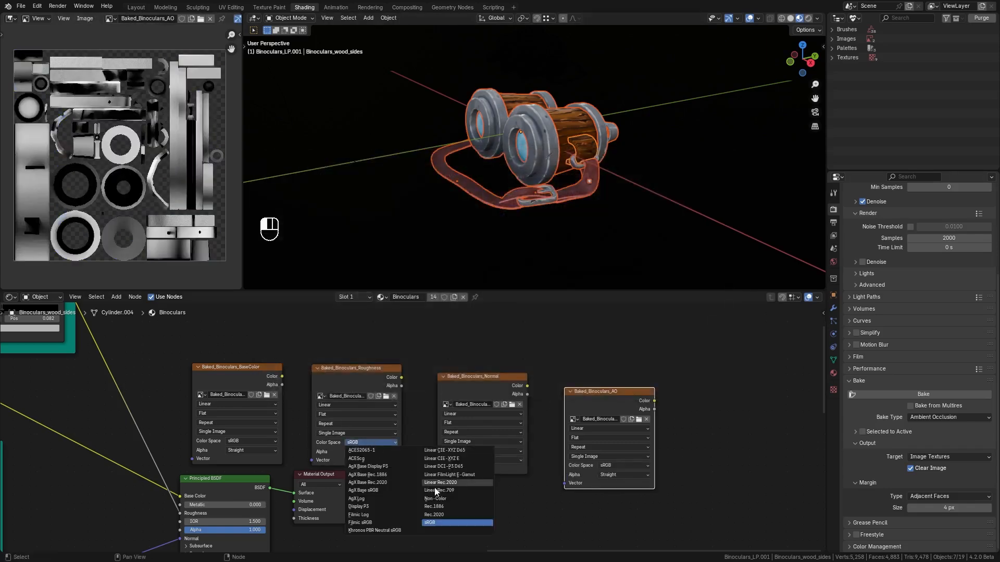
left_click(450, 499)
left_click(488, 451)
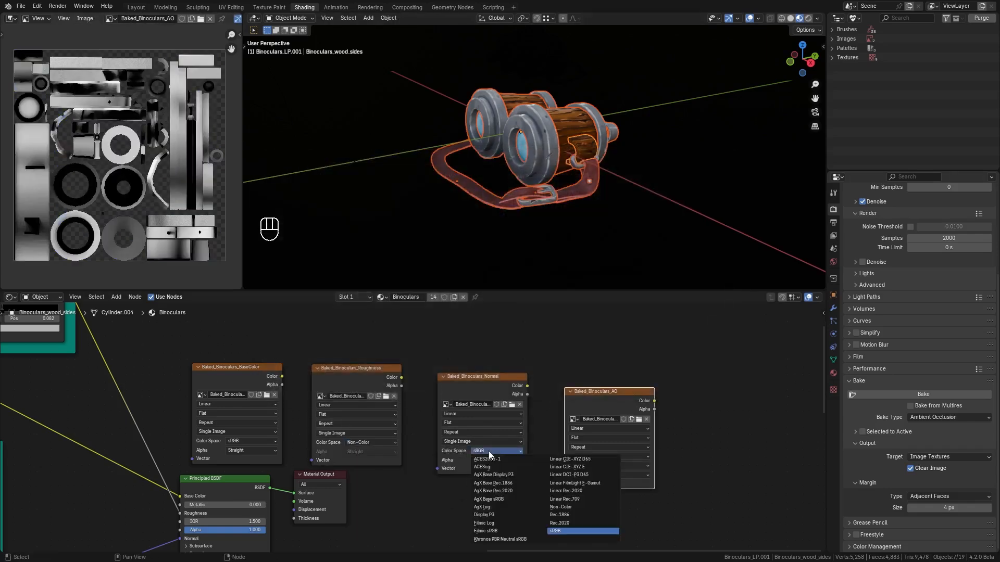
left_click(559, 507)
left_click(620, 466)
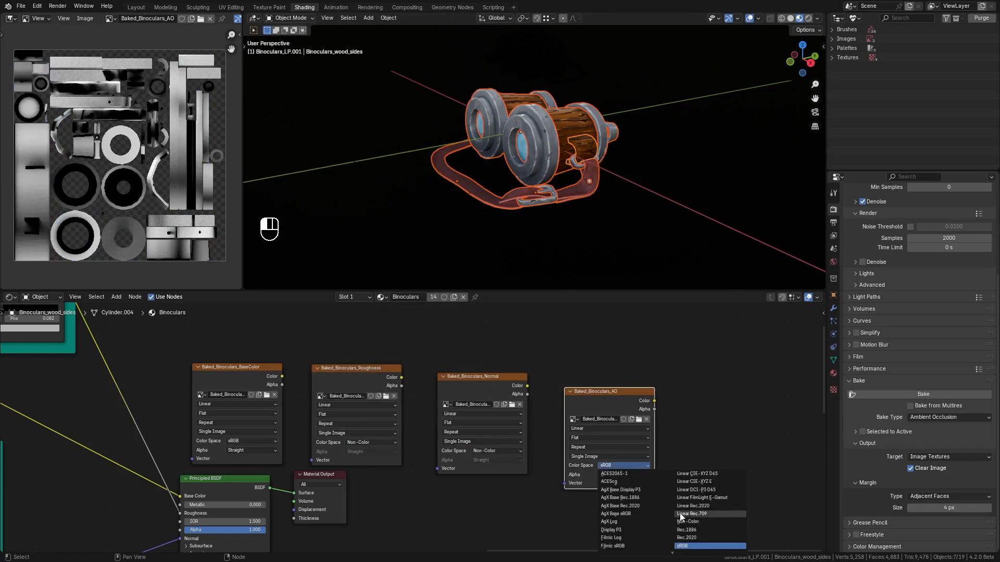
left_click(707, 508)
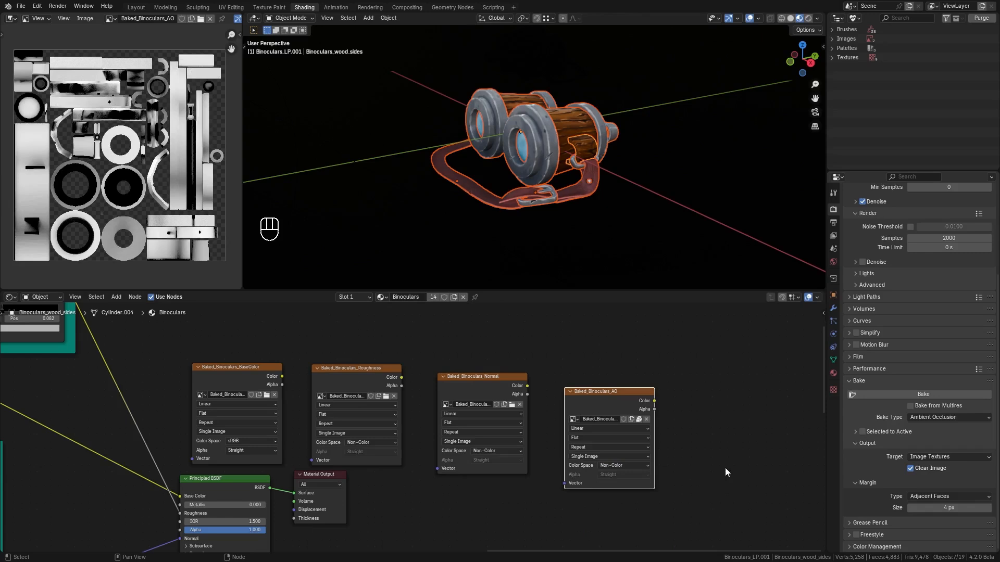
Move the Principled BSDF and Material Output nodes to the right of the baked texture nodes.
scroll(725, 469, "down", 5)
middle_click_drag(504, 475, 615, 432)
middle_click_drag(513, 467, 524, 466)
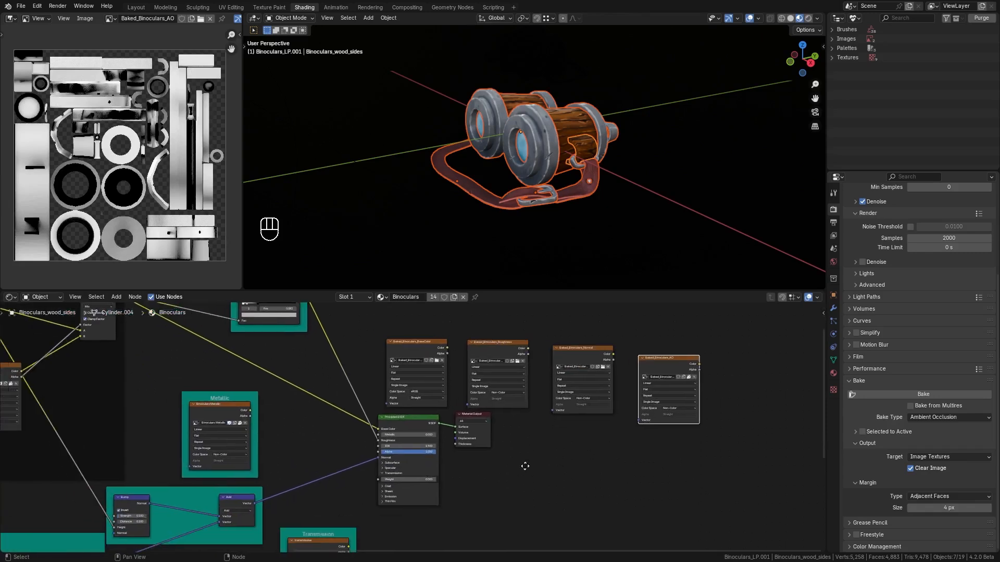
left_click(404, 426)
left_click(474, 414, "shift")
key("g")
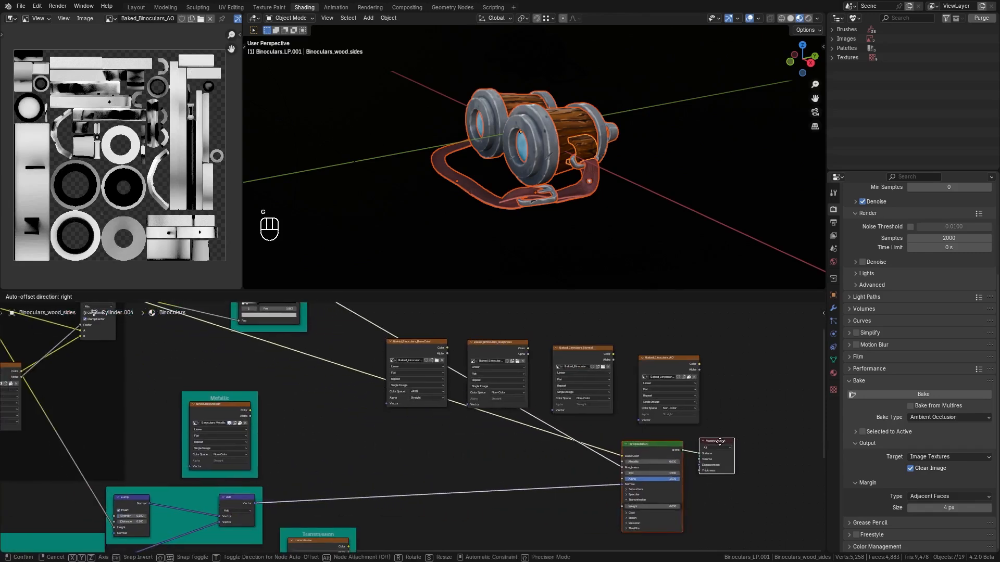
left_click(716, 440)
Connect the baked base color texture to Base Color and the baked roughness texture to Roughness.
left_click_drag(422, 345, 622, 455)
scroll(501, 365, "up", 3)
middle_click_drag(501, 360, 365, 338)
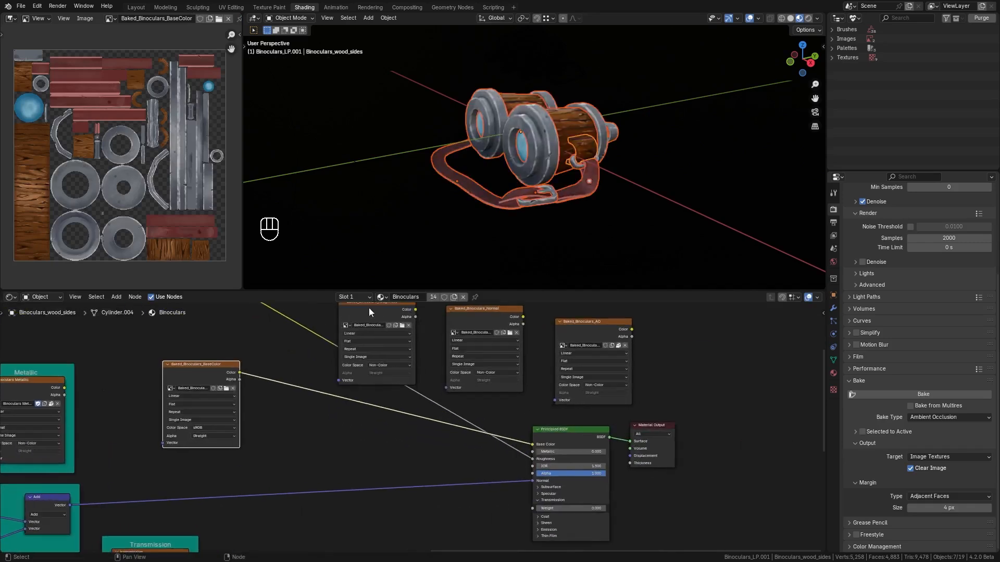
left_click_drag(368, 308, 532, 458)
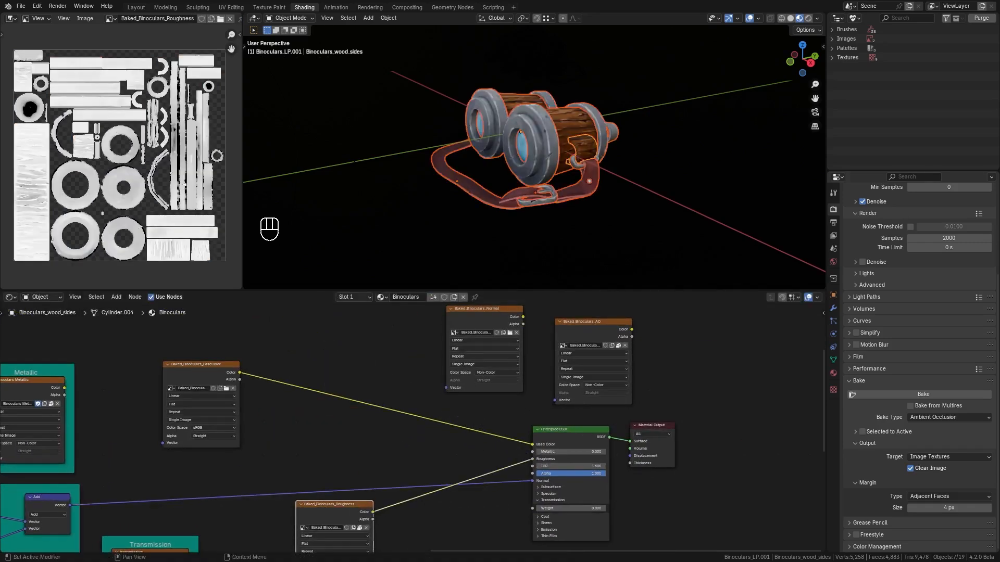
Add a Normal Map node linking the baked normal texture to the shader's Normal input.
left_click_drag(497, 307, 463, 462)
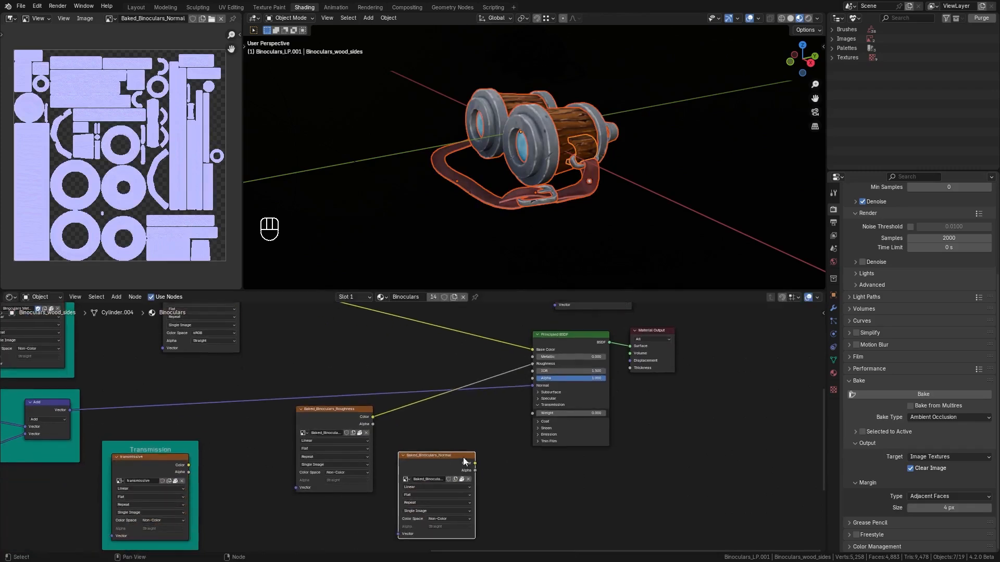
key("shift+a")
mouse_move(468, 459)
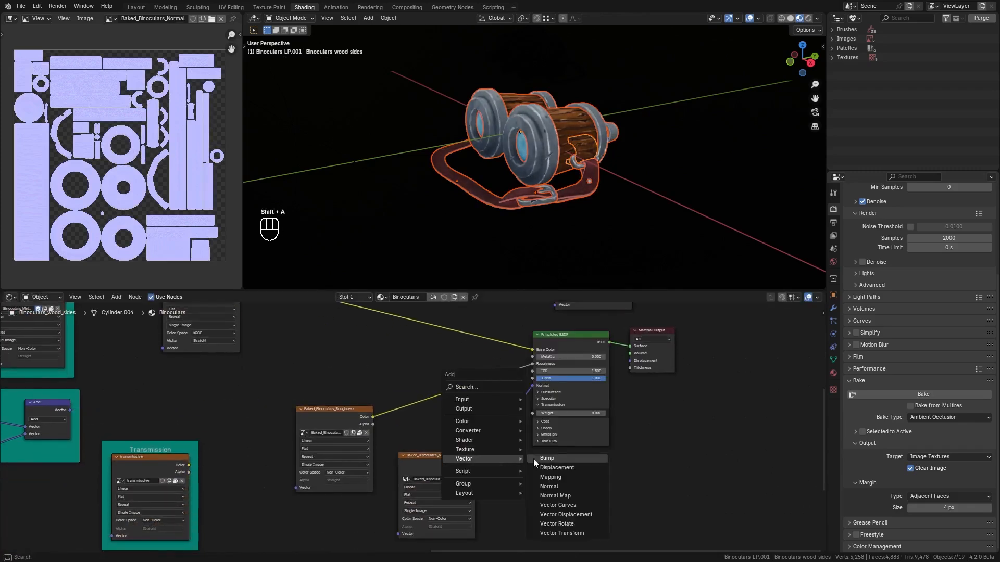
left_click(555, 496)
left_click(474, 434)
middle_click_drag(547, 417, 573, 537)
Add a Mix node combining the AO and base color textures into the shader's Base Color.
key("shift+a")
left_click_drag(594, 358, 329, 450)
mouse_move(405, 333)
left_click(478, 380)
left_click(328, 390)
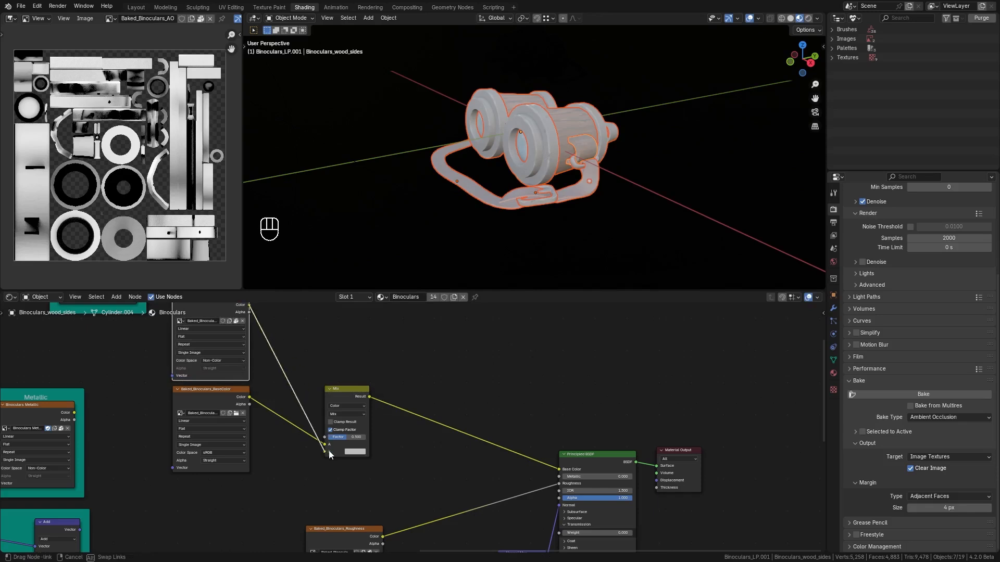
Set the Mix node's blend mode to Multiply and view the result on the model.
left_click(346, 438)
key("Return")
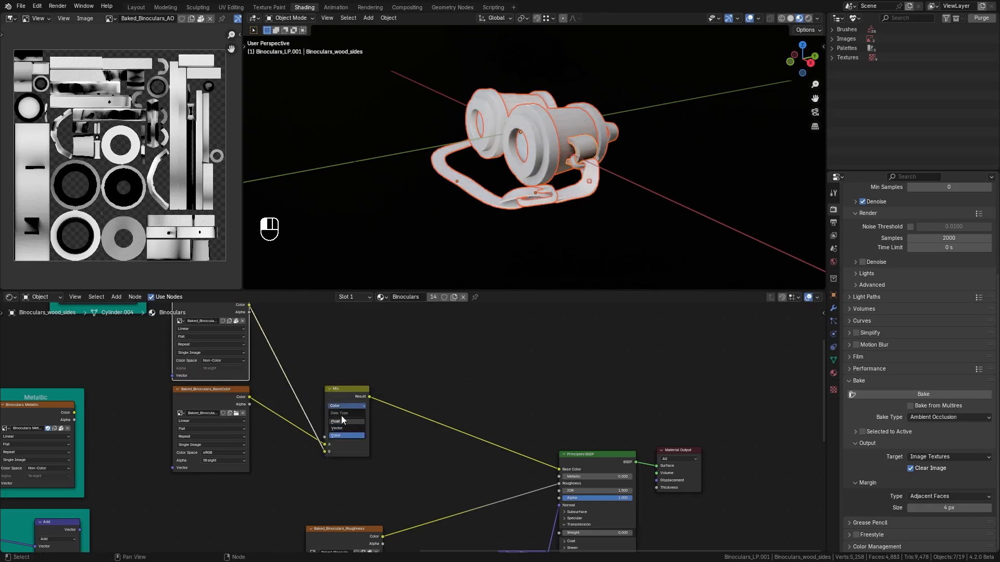
left_click(341, 414)
left_click(342, 444)
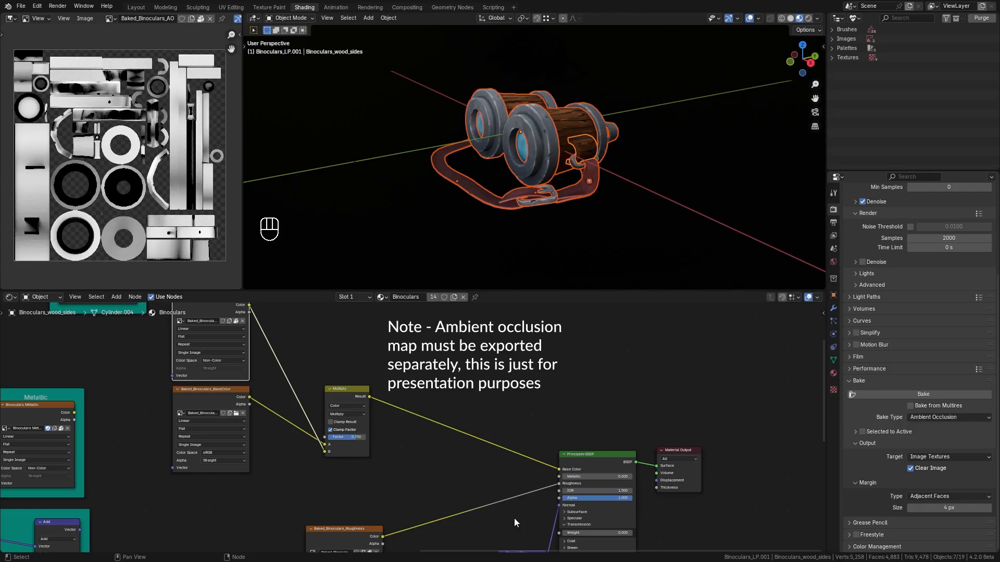
scroll(532, 511, "down", 1)
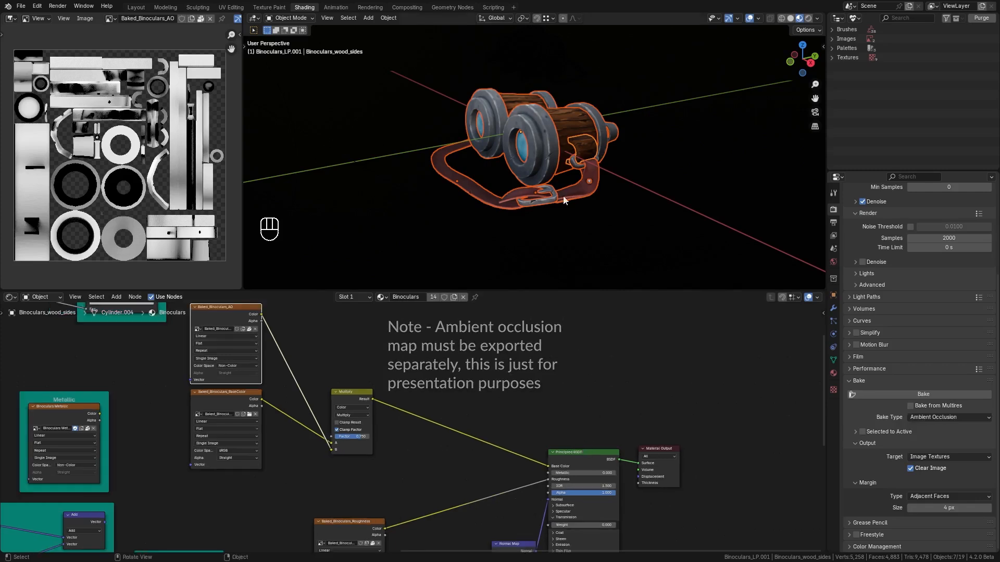
middle_click_drag(577, 208, 596, 201)
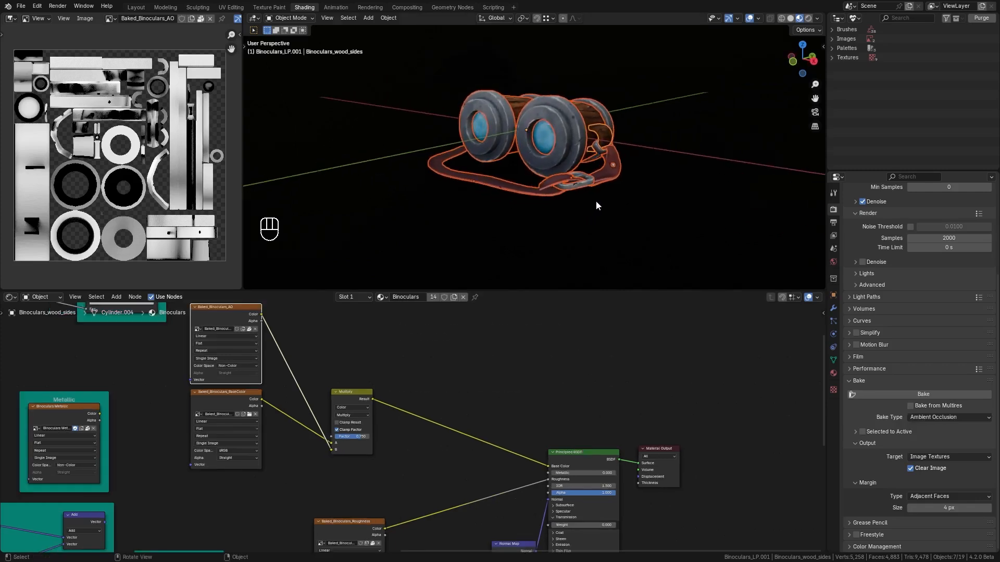